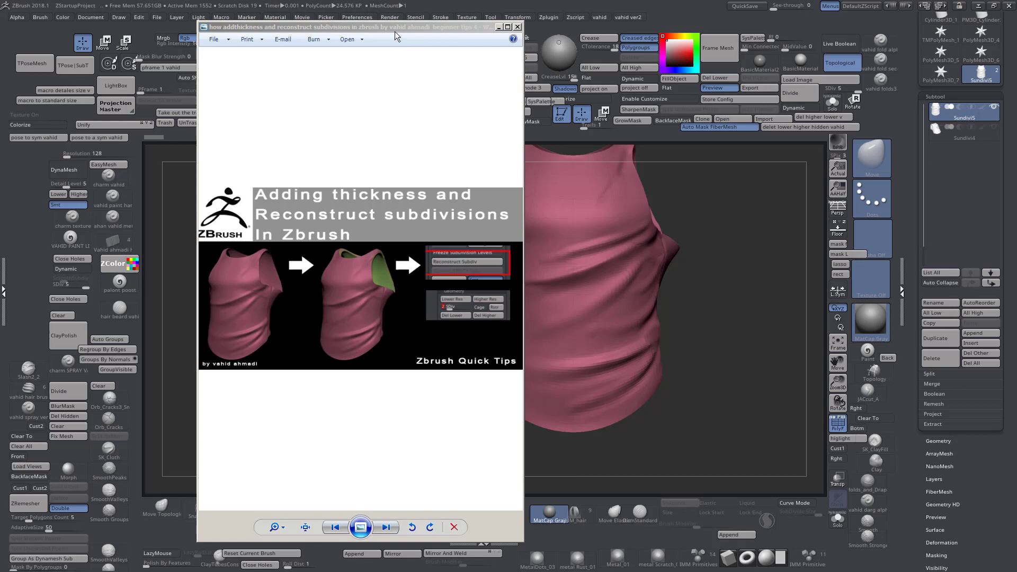
# Move the title image window aside so that the tank top model is unobstructed
pyautogui.moveTo(395, 30); pyautogui.dragTo(789, 73)
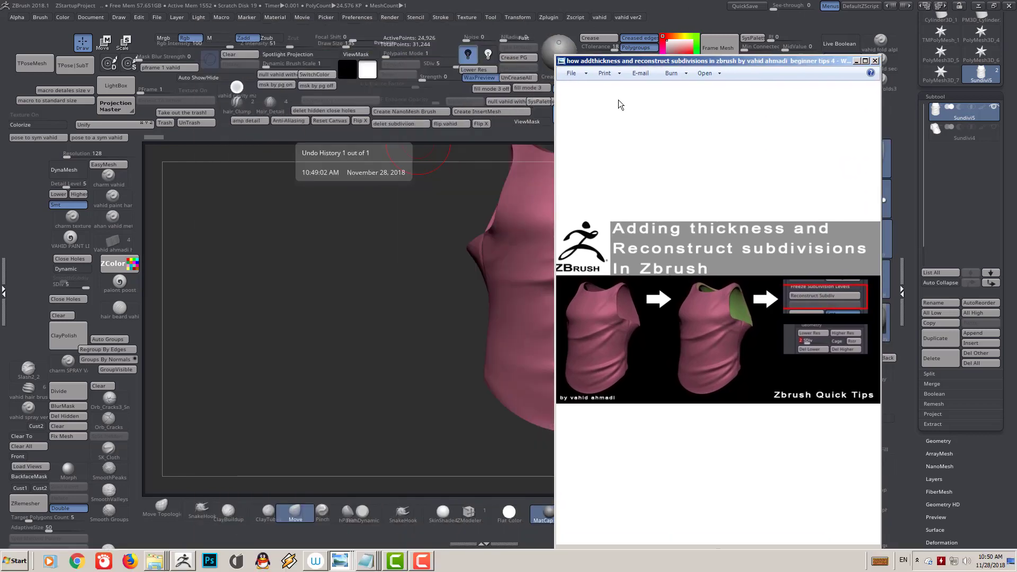
pyautogui.moveTo(666, 61); pyautogui.dragTo(178, 53)
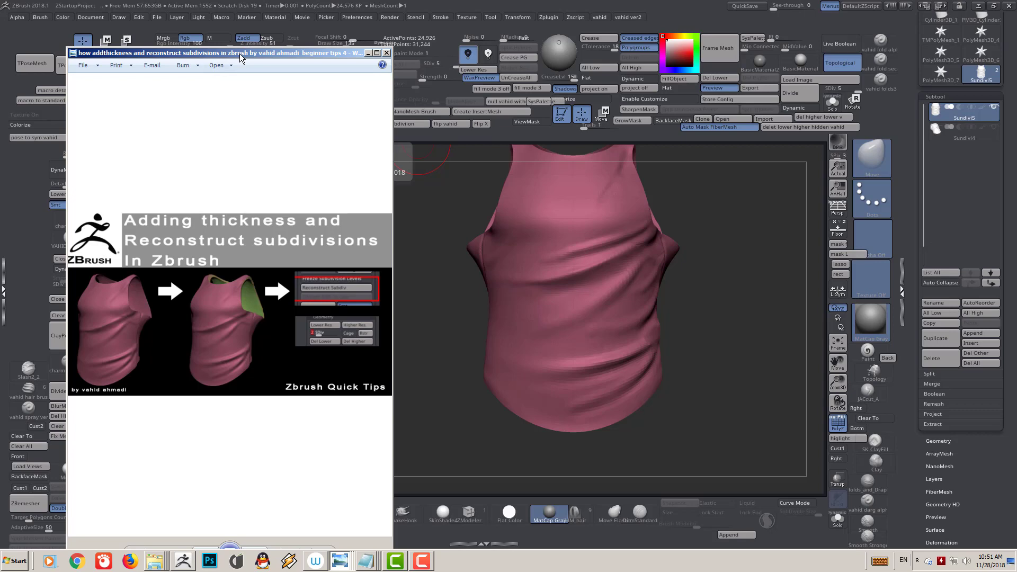
pyautogui.moveTo(275, 51); pyautogui.dragTo(1016, 254)
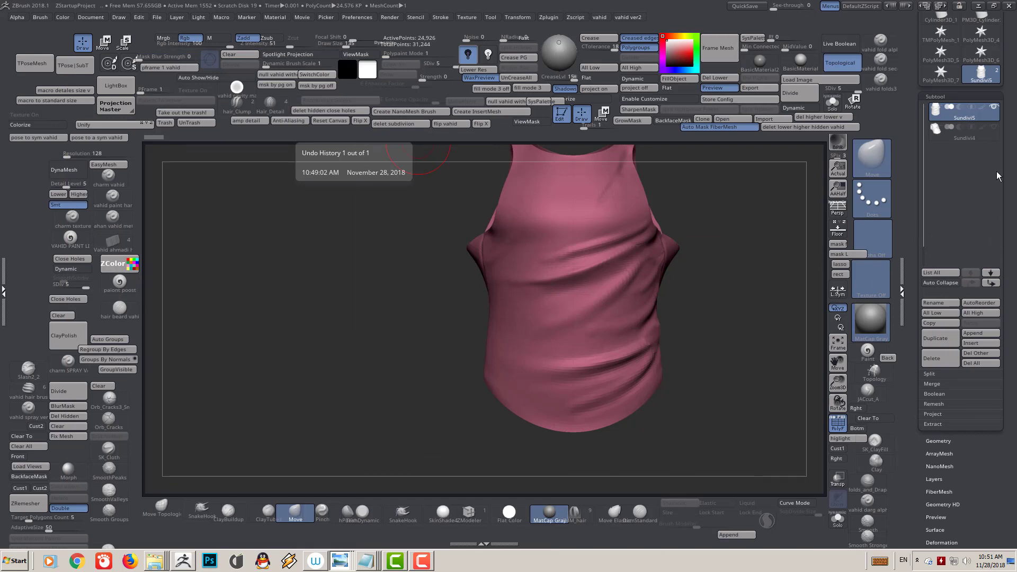
# Compare the Sundivi4 and Sundivi5 subtools and finish with Sundivi5 active, looking closely at its folds
pyautogui.click(967, 137)
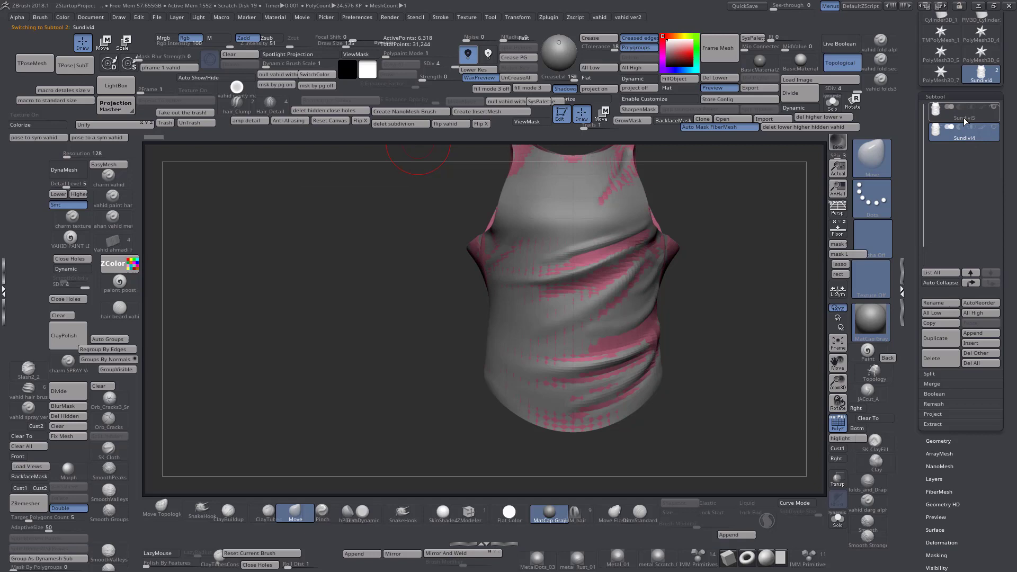
pyautogui.click(967, 117)
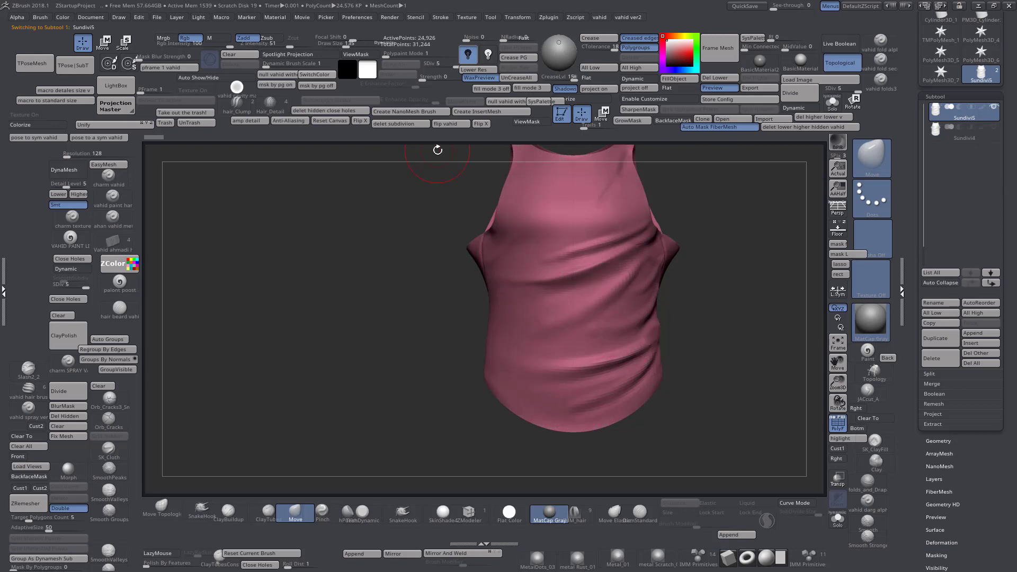
pyautogui.moveTo(85, 288); pyautogui.dragTo(143, 294)
pyautogui.click(954, 118)
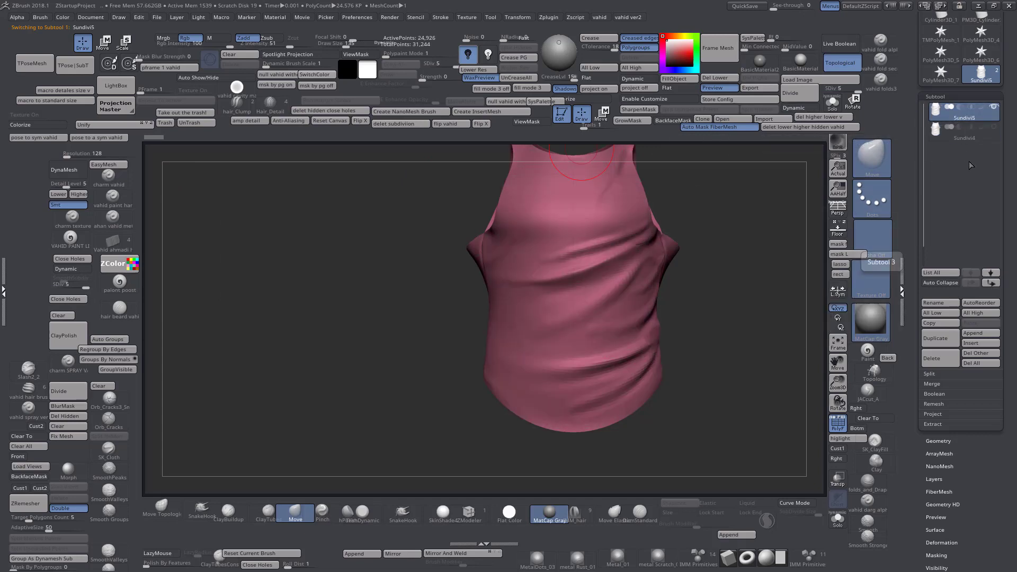
pyautogui.moveTo(568, 306)
pyautogui.keyDown('alt'); pyautogui.mouseDown(button='right')
pyautogui.moveTo(537, 313)
pyautogui.moveTo(570, 303)
pyautogui.mouseUp(button='right'); pyautogui.keyUp('alt')
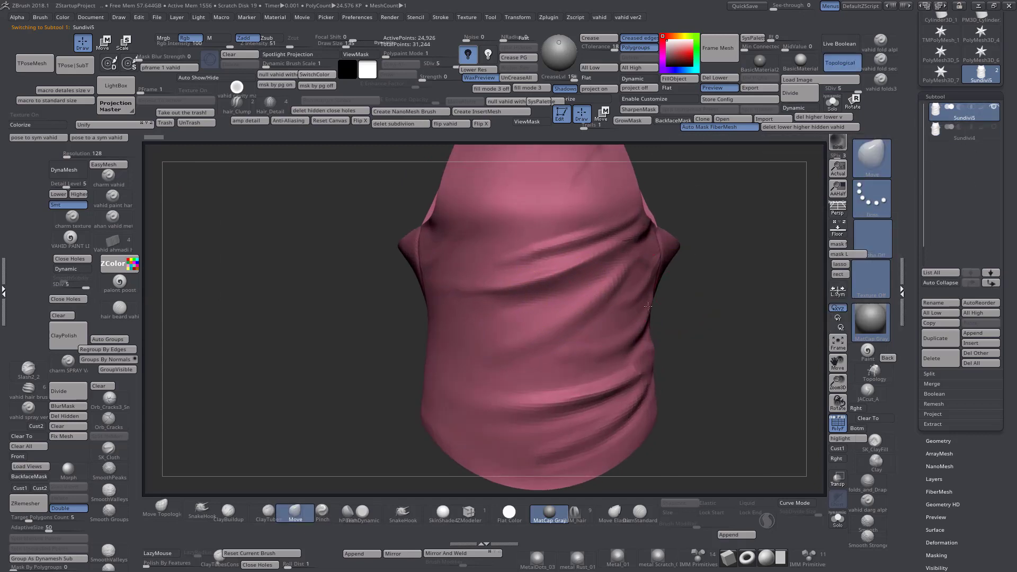
pyautogui.moveTo(647, 306); pyautogui.dragTo(693, 318, button='right')
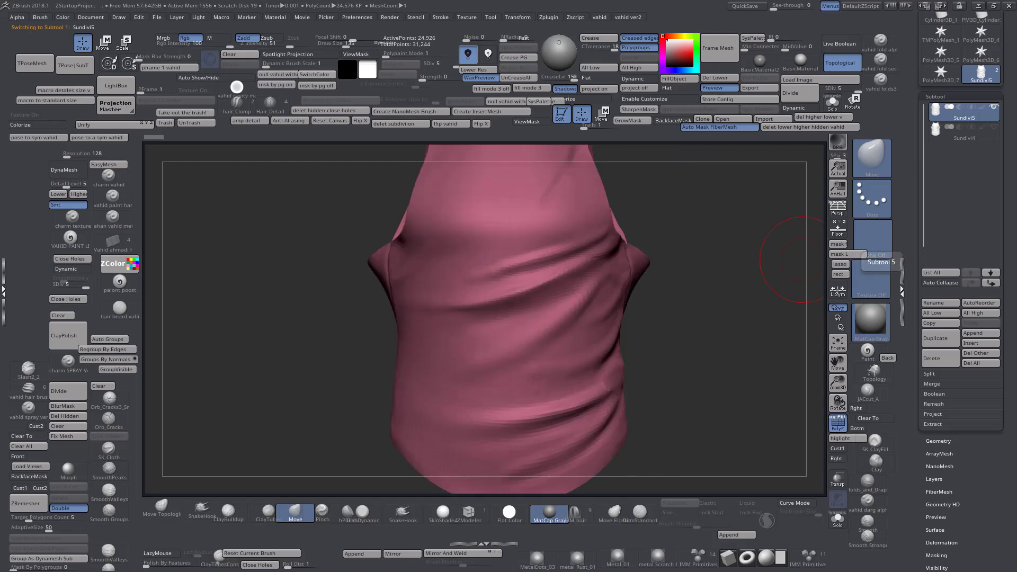
# Bring up the panel loops reference image, shrink it beside the model, and pin it on top with DeskPins
pyautogui.hotkey('alt', 'Tab')
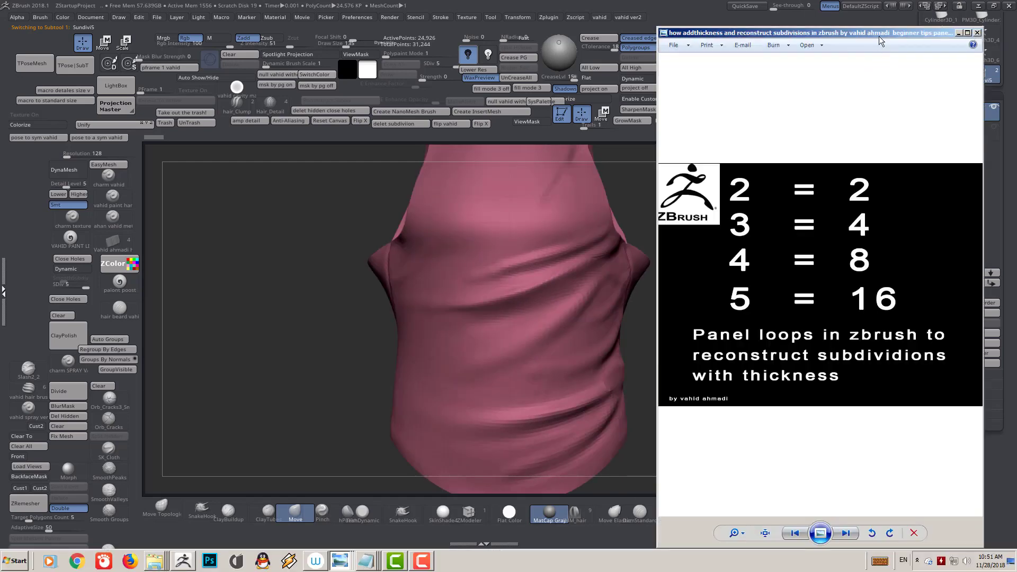
pyautogui.moveTo(879, 36); pyautogui.dragTo(284, 52)
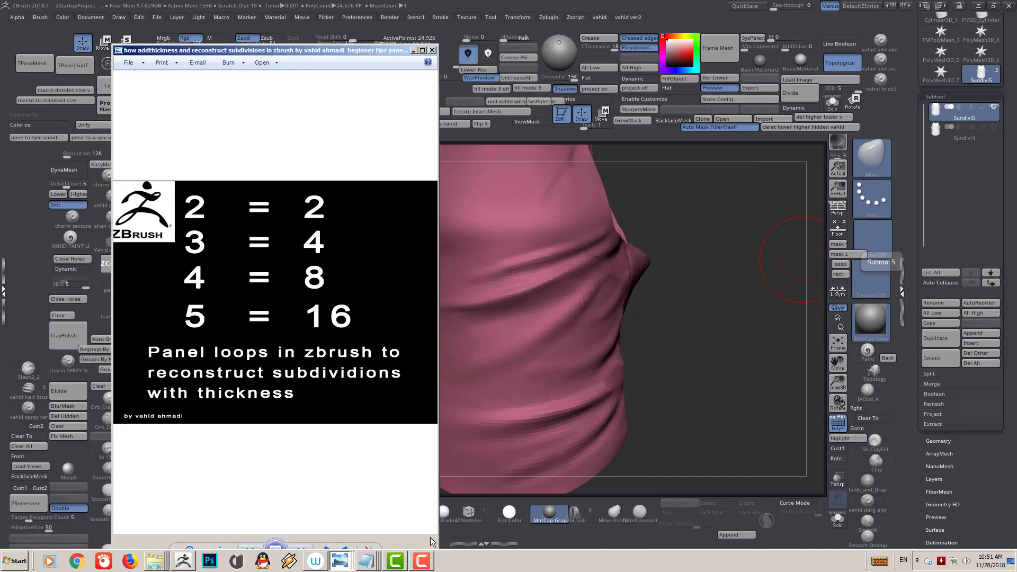
pyautogui.moveTo(379, 53); pyautogui.dragTo(512, 80)
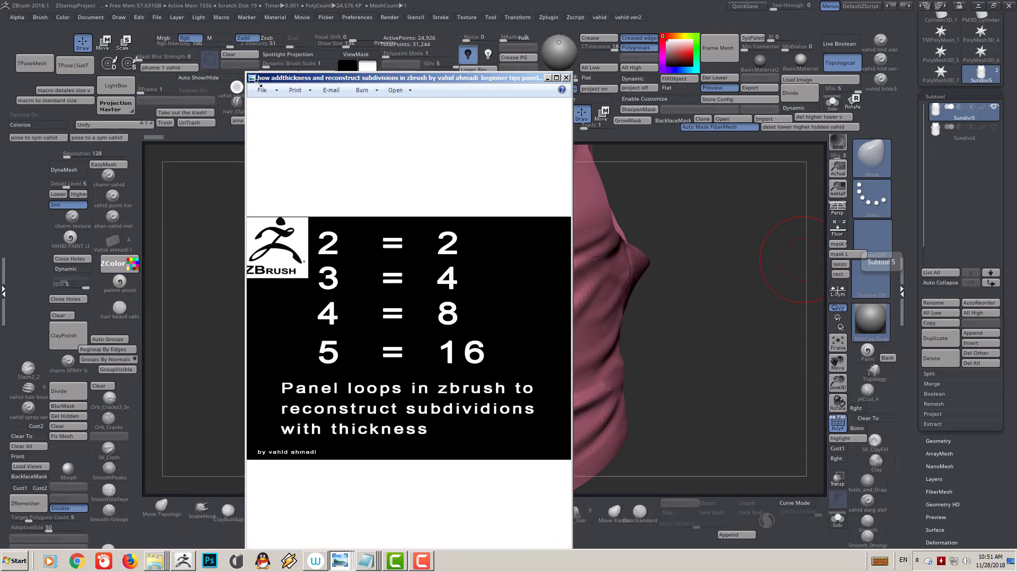
pyautogui.moveTo(253, 73); pyautogui.dragTo(197, 142)
pyautogui.click(918, 563)
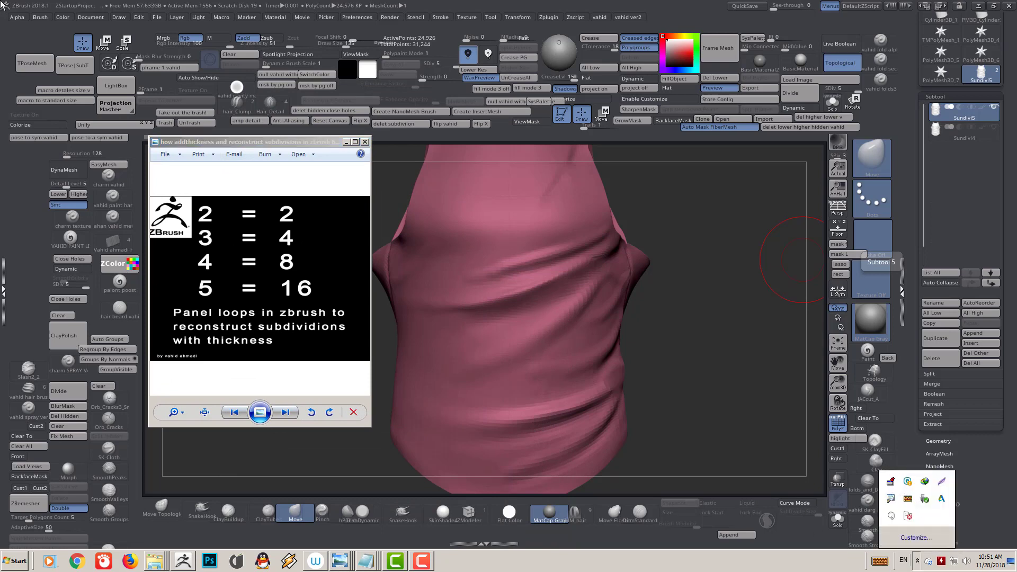
pyautogui.click(179, 138)
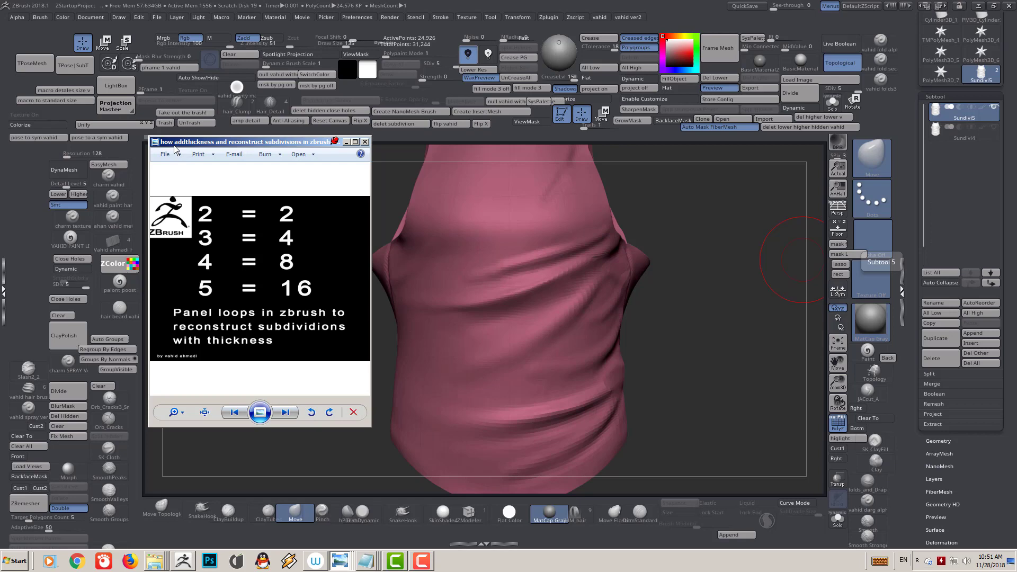
# Look at the DESKPINS note in Notepad and minimize it
pyautogui.hotkey('alt', 'Tab')
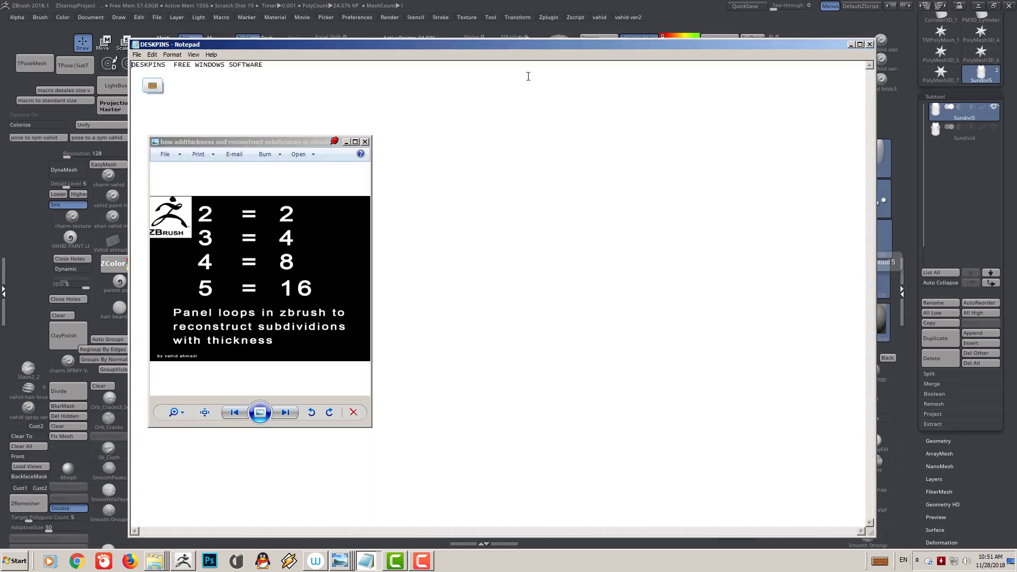
pyautogui.moveTo(285, 73); pyautogui.dragTo(131, 74)
pyautogui.click(186, 83)
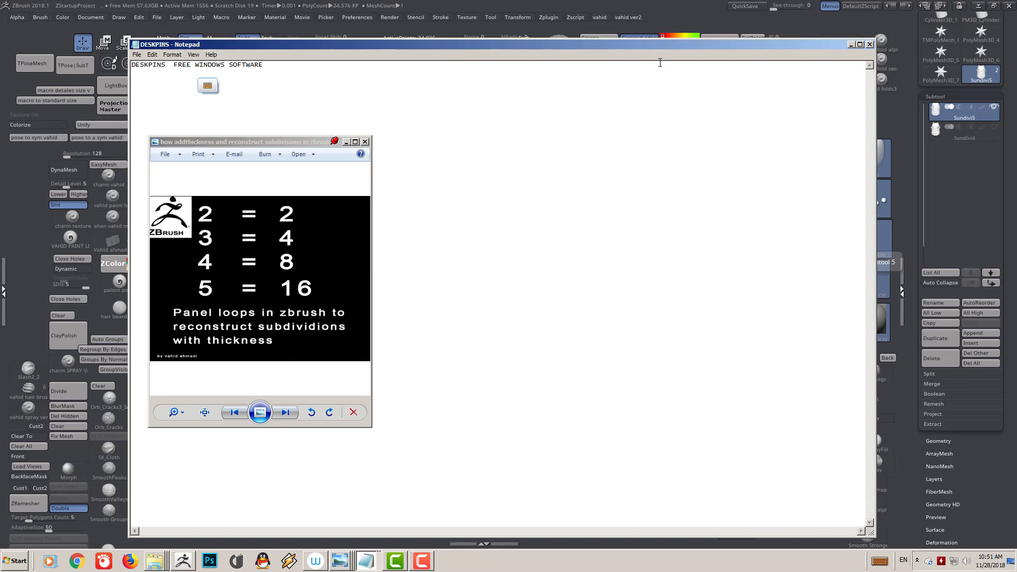
pyautogui.click(852, 45)
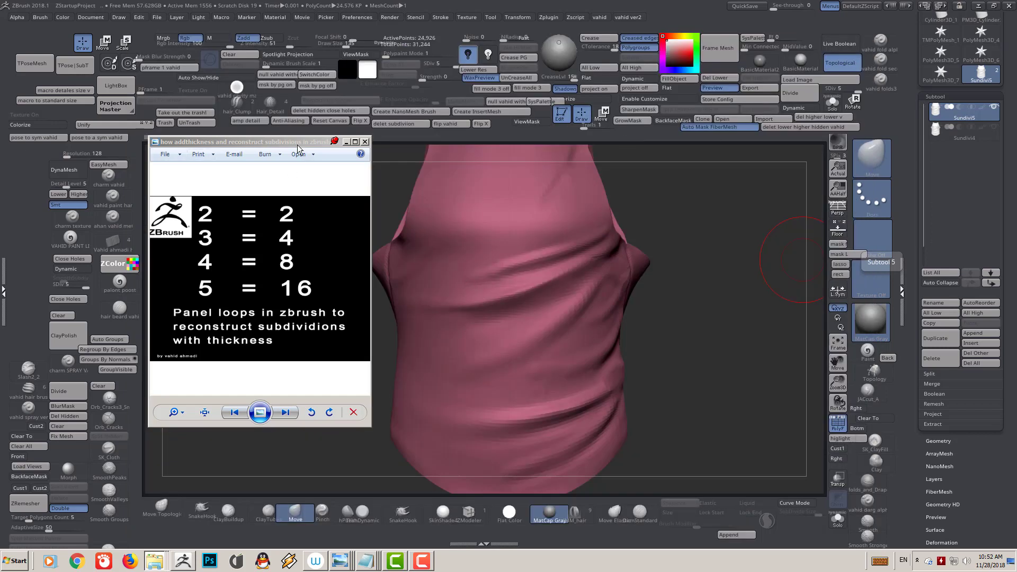
# Shift the reference image clear of the model and delete the lower subdivision levels of Sundivi5
pyautogui.moveTo(297, 146); pyautogui.dragTo(286, 141)
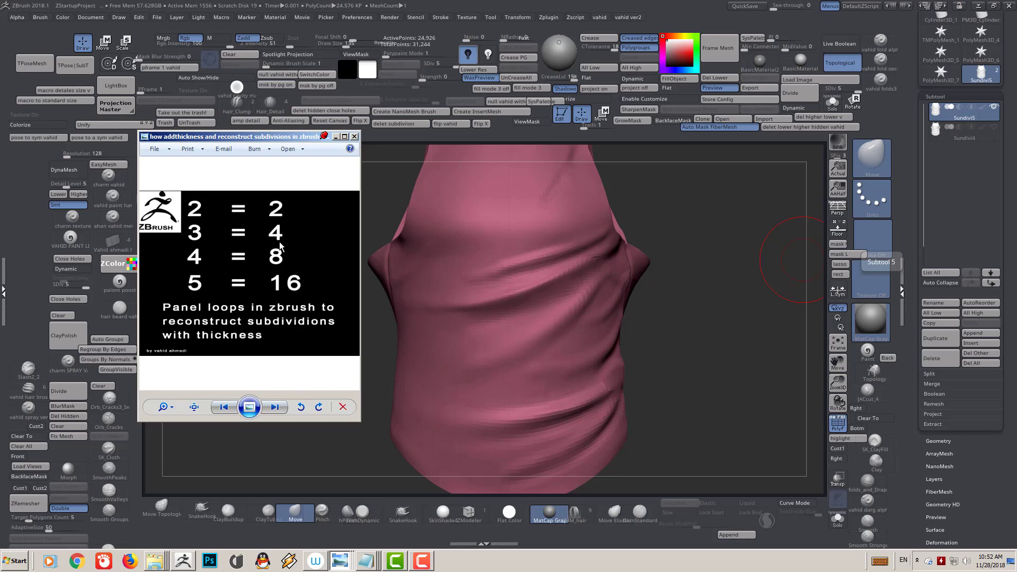
pyautogui.click(938, 441)
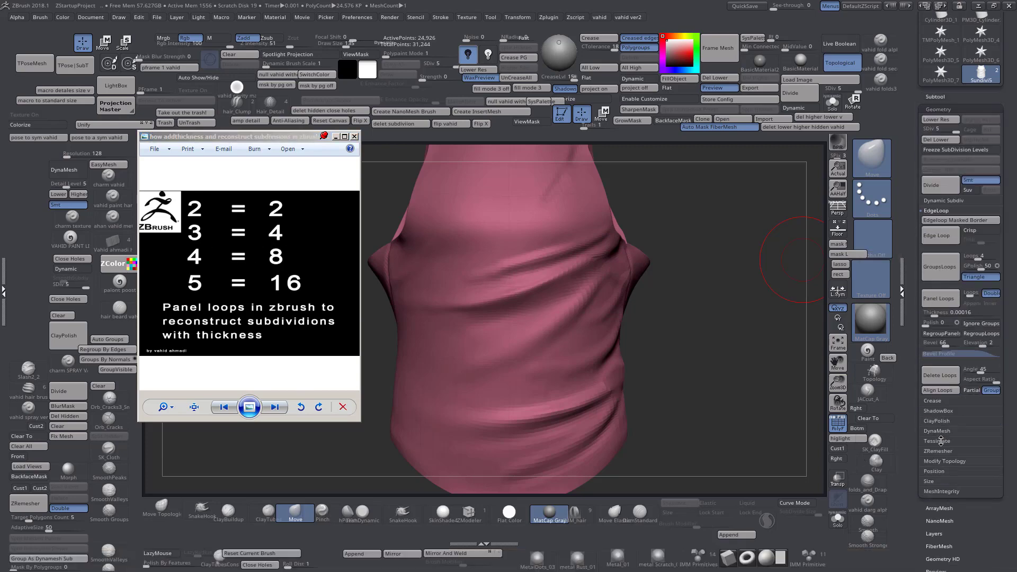
pyautogui.click(933, 138)
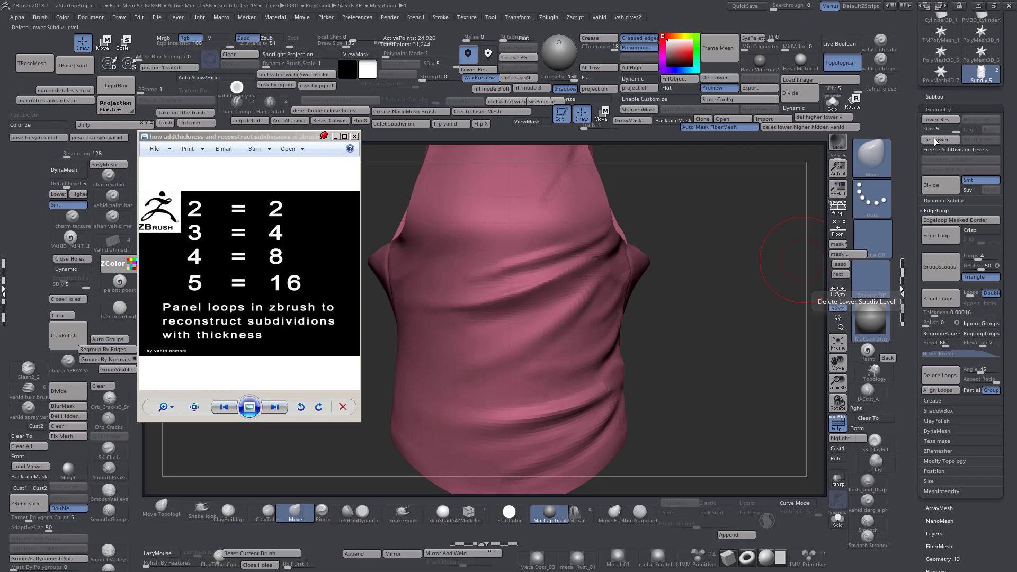
# Configure Panel Loops with thickness 0.00331, bevel 0, elevation -100 and a flattened bevel profile, and adjust the loop count
pyautogui.moveTo(940, 314); pyautogui.dragTo(908, 326)
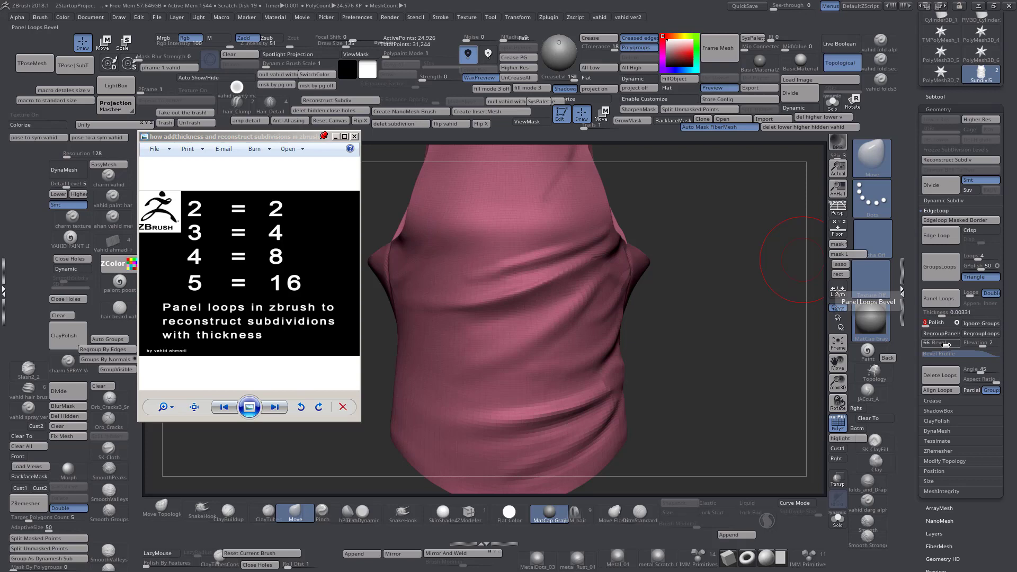
pyautogui.moveTo(930, 344); pyautogui.dragTo(629, 325)
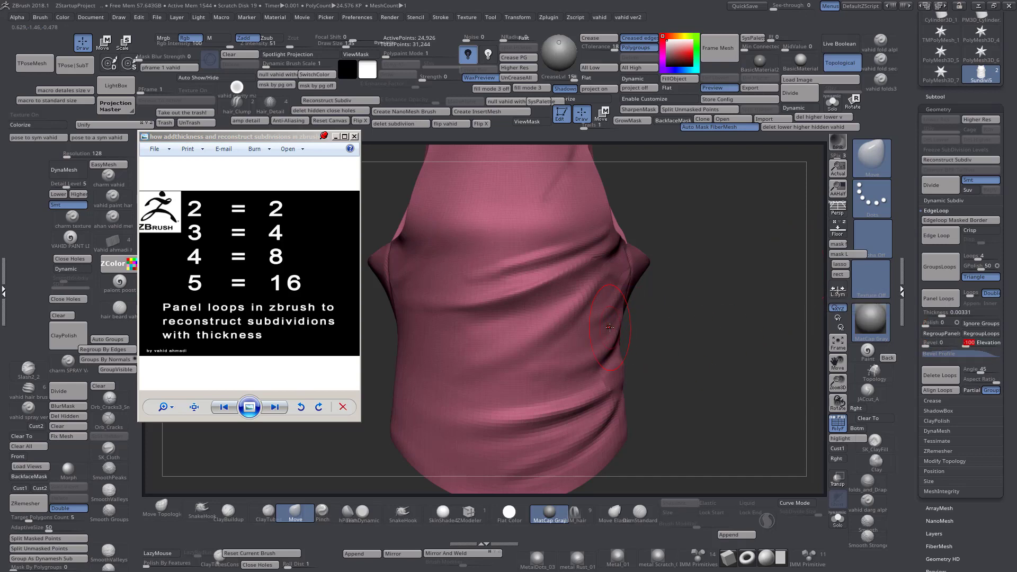
pyautogui.click(968, 354)
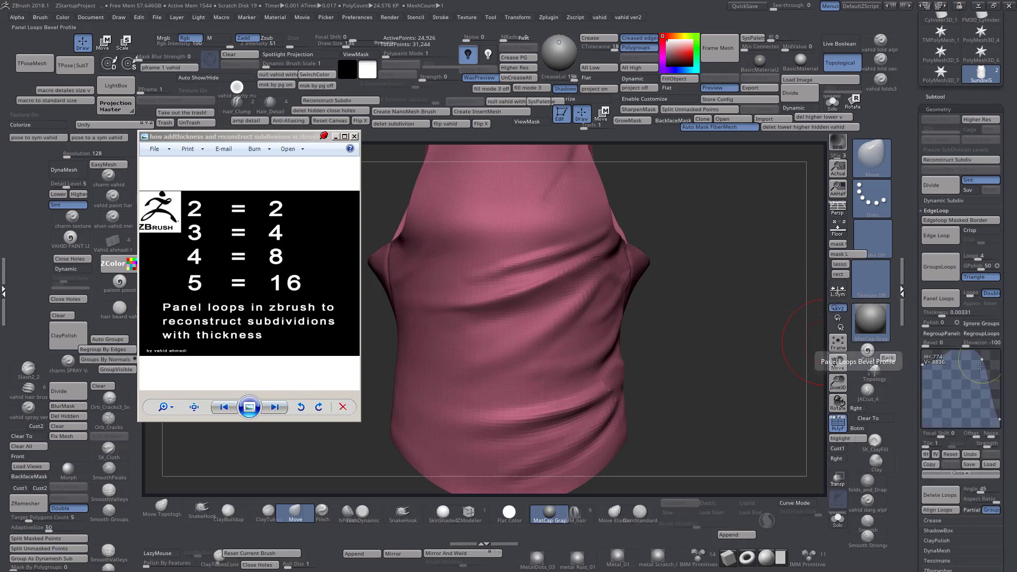
pyautogui.moveTo(981, 362); pyautogui.dragTo(984, 345)
pyautogui.moveTo(925, 366); pyautogui.dragTo(944, 422)
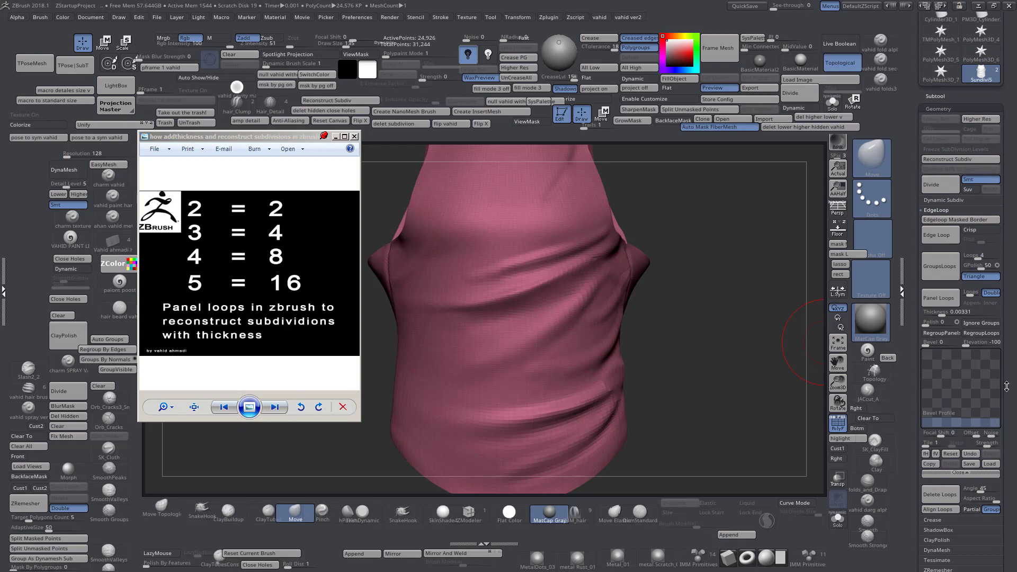
pyautogui.click(970, 294)
# Try Panel Loops on the tank top at thickness 0.00331, check the armhole edge, and undo it
pyautogui.click(935, 303)
pyautogui.moveTo(768, 325); pyautogui.dragTo(706, 298)
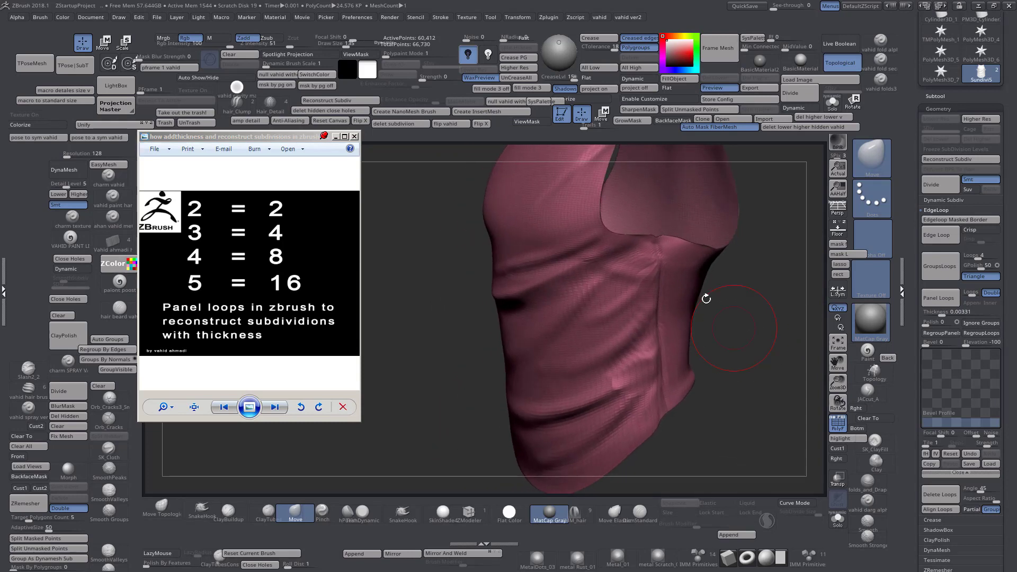
pyautogui.keyDown('ctrl'); pyautogui.moveTo(706, 299); pyautogui.dragTo(763, 371, button='right'); pyautogui.keyUp('ctrl')
pyautogui.moveTo(817, 317); pyautogui.dragTo(809, 361)
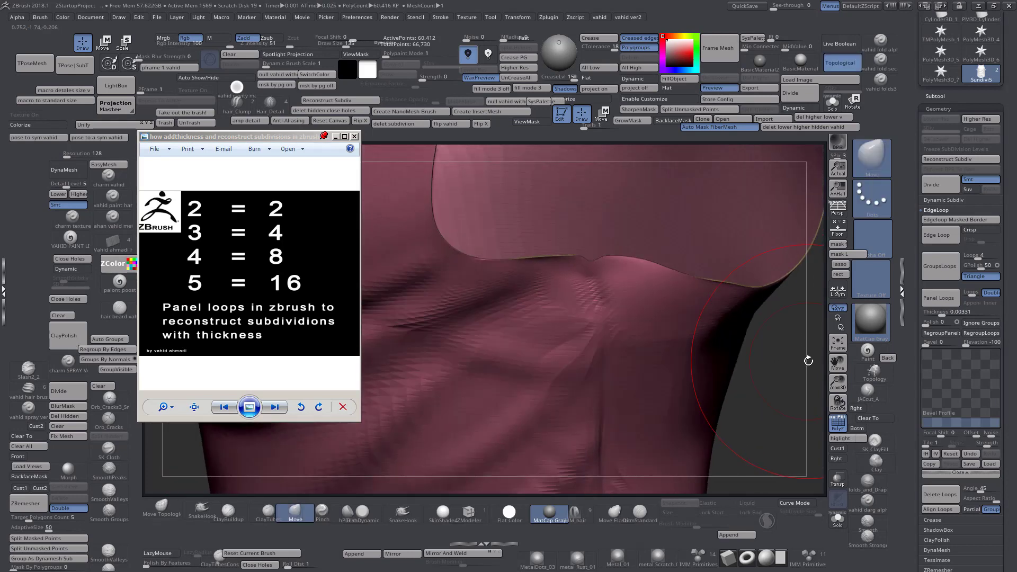
pyautogui.hotkey('ctrl', 'z')
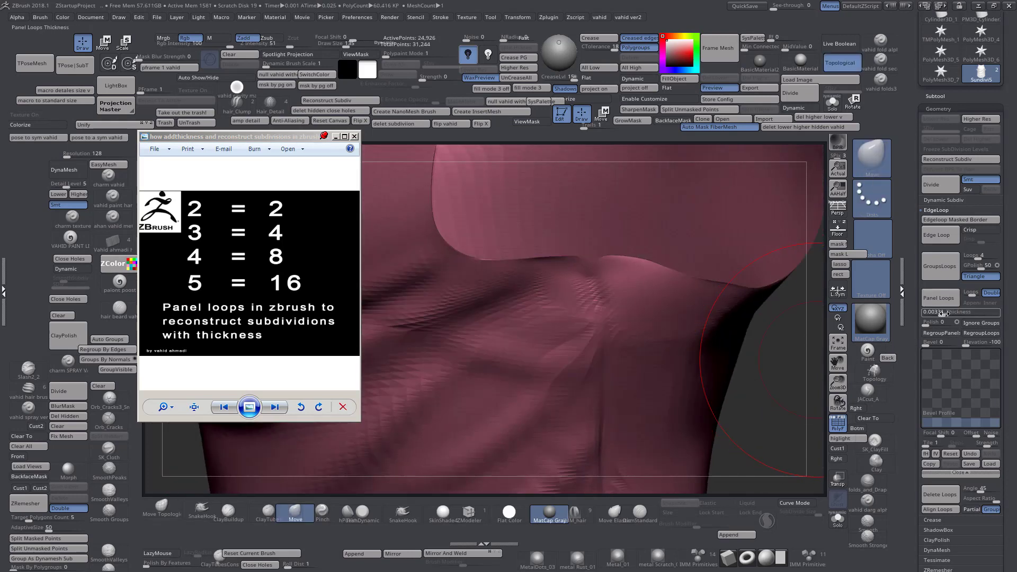
# Try Panel Loops on the tank top with thickness raised to 0.03616, and undo it
pyautogui.moveTo(931, 314); pyautogui.dragTo(952, 315)
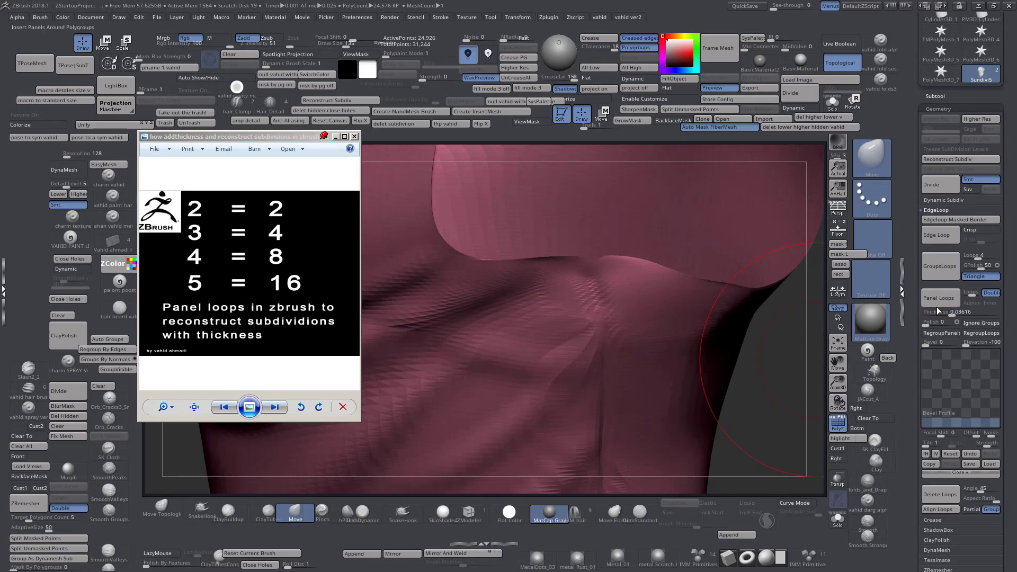
pyautogui.click(939, 307)
pyautogui.moveTo(759, 348)
pyautogui.keyDown('ctrl'); pyautogui.mouseDown(button='right')
pyautogui.moveTo(741, 324)
pyautogui.moveTo(755, 395)
pyautogui.moveTo(773, 356)
pyautogui.mouseUp(button='right'); pyautogui.keyUp('ctrl')
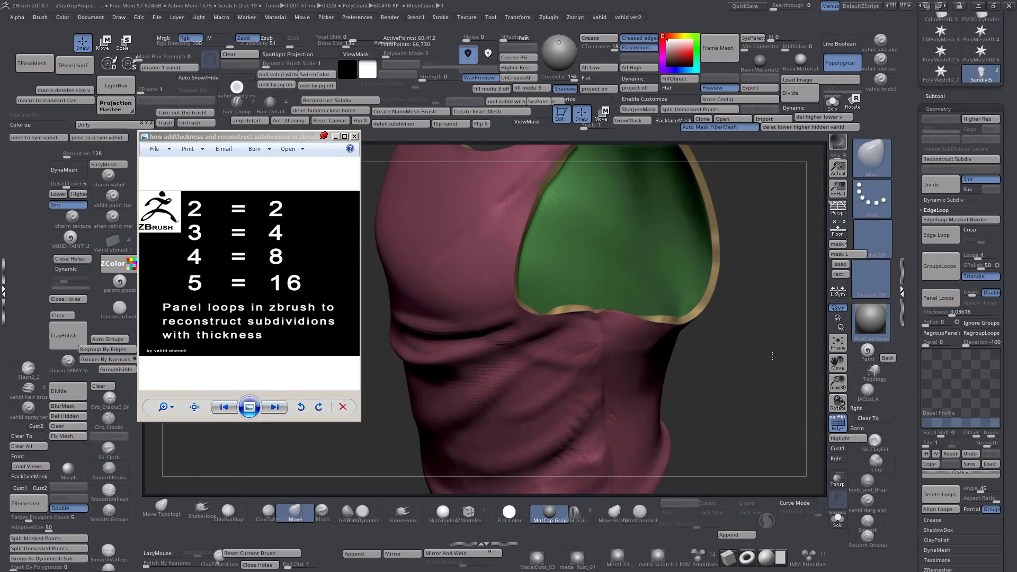
pyautogui.hotkey('ctrl', 'z')
# Apply Panel Loops to the tank top with a thickness of 0.02135
pyautogui.moveTo(952, 314); pyautogui.dragTo(949, 314)
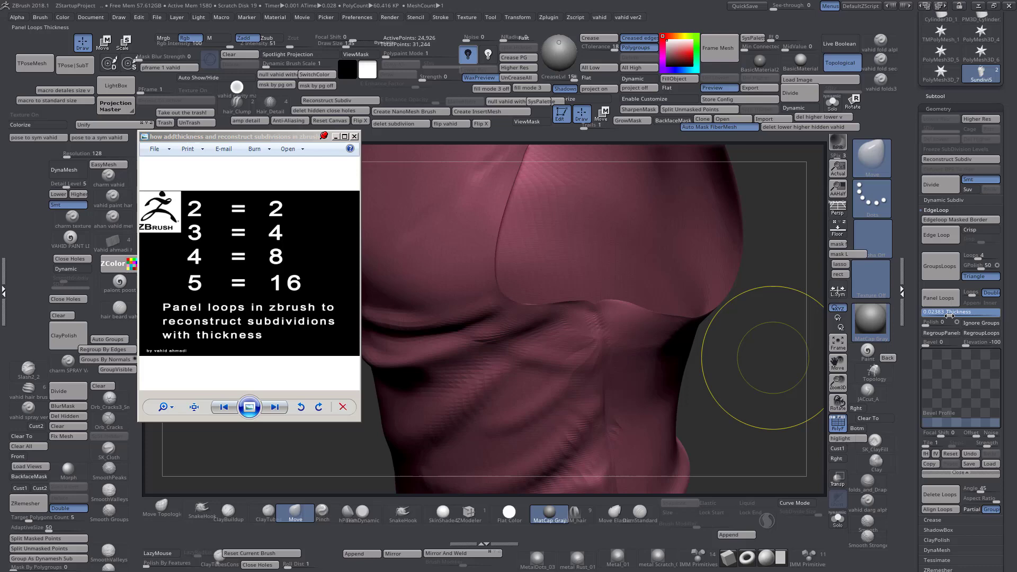
pyautogui.click(947, 305)
pyautogui.keyDown('ctrl'); pyautogui.moveTo(776, 386); pyautogui.dragTo(781, 358, button='right'); pyautogui.keyUp('ctrl')
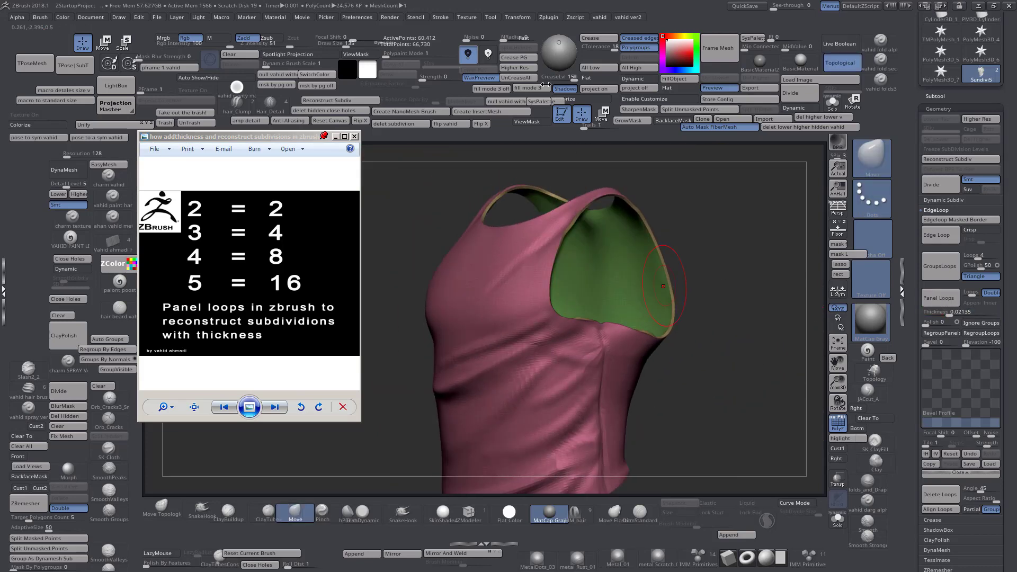
# Inspect the thickened tank top from several sides and open the Deformation settings
pyautogui.click(517, 59)
pyautogui.moveTo(734, 262); pyautogui.dragTo(753, 277)
pyautogui.keyDown('ctrl'); pyautogui.moveTo(754, 277); pyautogui.dragTo(715, 311, button='right'); pyautogui.keyUp('ctrl')
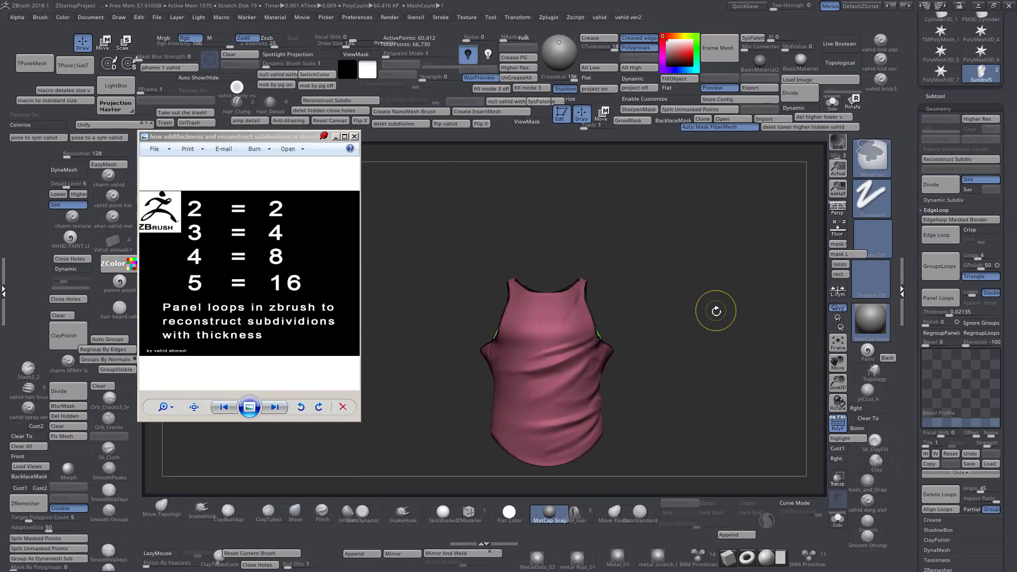
pyautogui.moveTo(716, 295); pyautogui.dragTo(807, 322)
pyautogui.scroll(-10, 1008, 440)
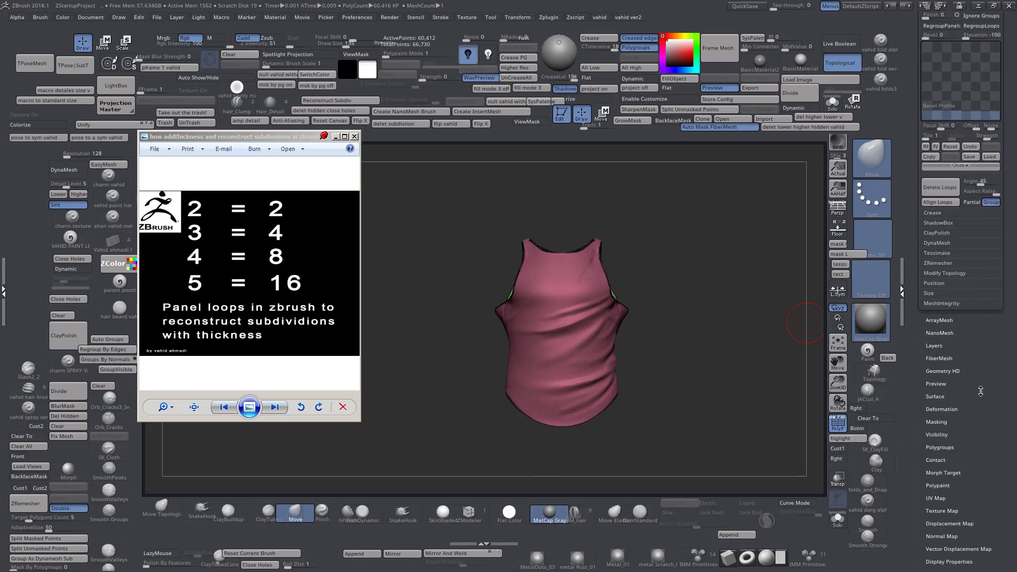
pyautogui.click(949, 408)
pyautogui.moveTo(763, 172); pyautogui.dragTo(688, 187)
pyautogui.keyDown('ctrl'); pyautogui.moveTo(688, 186); pyautogui.dragTo(664, 239, button='right'); pyautogui.keyUp('ctrl')
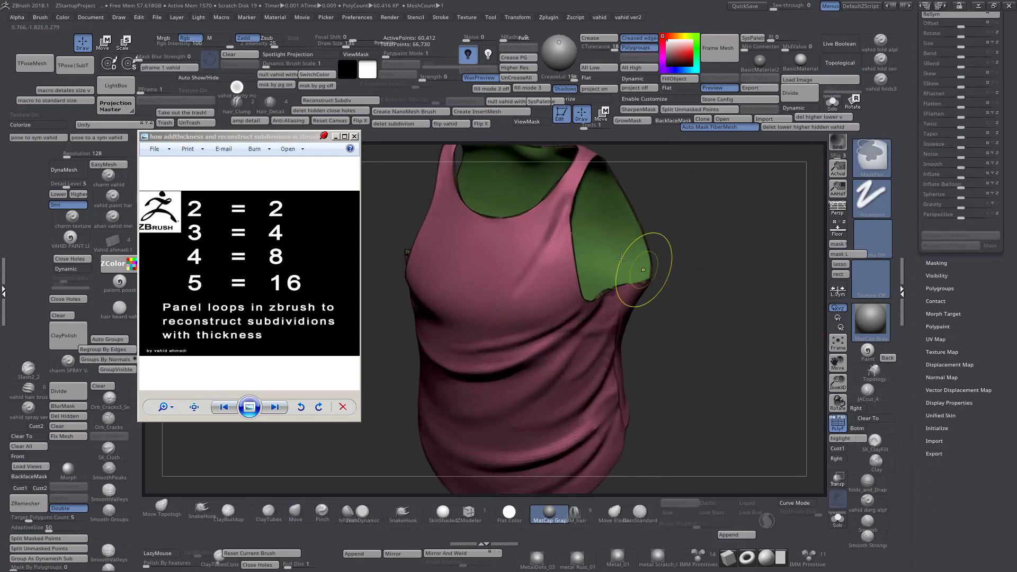
# Toggle the tank top's polygroup visibility to isolate the green inner shell
pyautogui.keyDown('ctrl'); pyautogui.keyDown('shift'); pyautogui.click(612, 271); pyautogui.keyUp('shift'); pyautogui.keyUp('ctrl')
pyautogui.keyDown('ctrl'); pyautogui.keyDown('shift'); pyautogui.click(591, 313); pyautogui.keyUp('shift'); pyautogui.keyUp('ctrl')
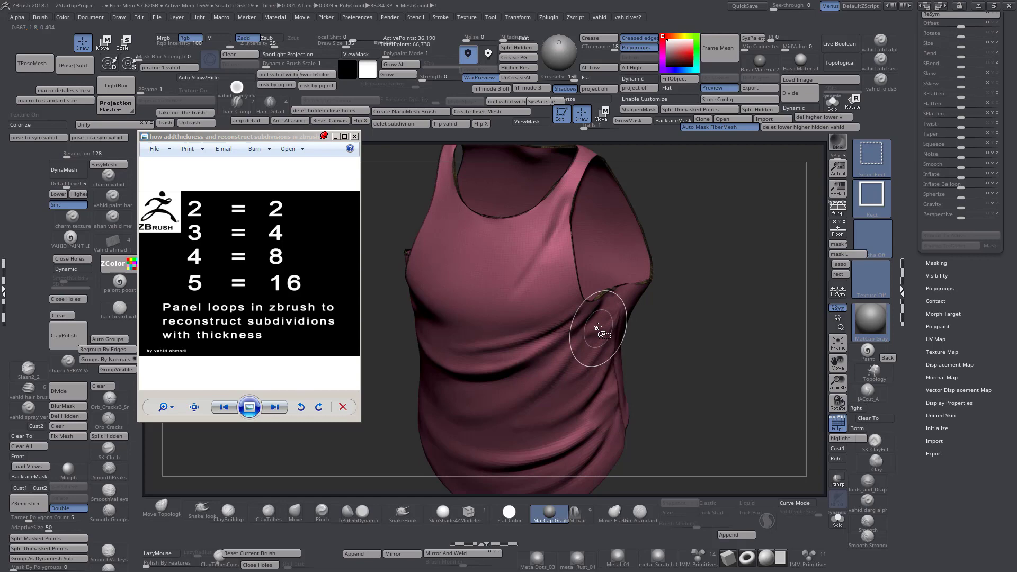
pyautogui.keyDown('ctrl'); pyautogui.keyDown('shift'); pyautogui.click(647, 326); pyautogui.keyUp('shift'); pyautogui.keyUp('ctrl')
pyautogui.keyDown('ctrl'); pyautogui.keyDown('shift'); pyautogui.click(609, 307); pyautogui.keyUp('shift'); pyautogui.keyUp('ctrl')
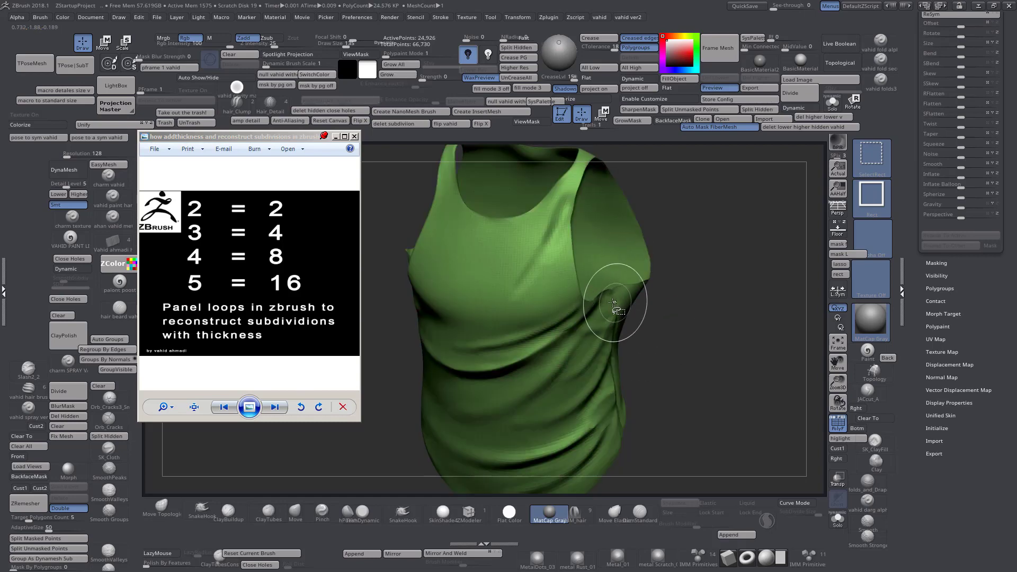
# Isolate the tank top's pink outer shell, mask it, and show the whole mesh again
pyautogui.keyDown('ctrl'); pyautogui.keyDown('shift'); pyautogui.click(614, 314); pyautogui.keyUp('shift'); pyautogui.keyUp('ctrl')
pyautogui.keyDown('ctrl'); pyautogui.keyDown('shift'); pyautogui.click(612, 297); pyautogui.keyUp('shift'); pyautogui.keyUp('ctrl')
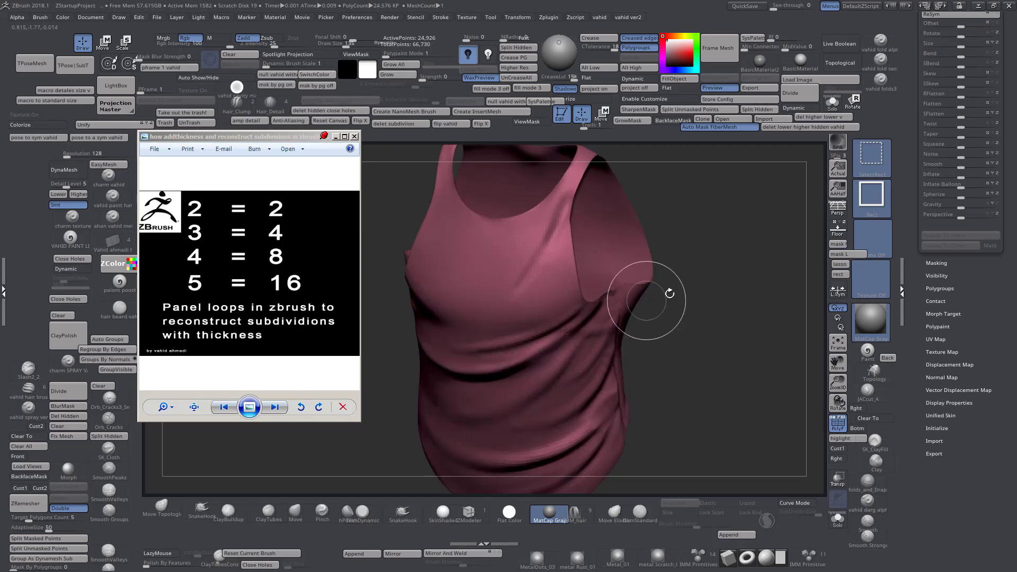
pyautogui.keyDown('ctrl'); pyautogui.keyDown('shift'); pyautogui.click(725, 290); pyautogui.keyUp('shift'); pyautogui.keyUp('ctrl')
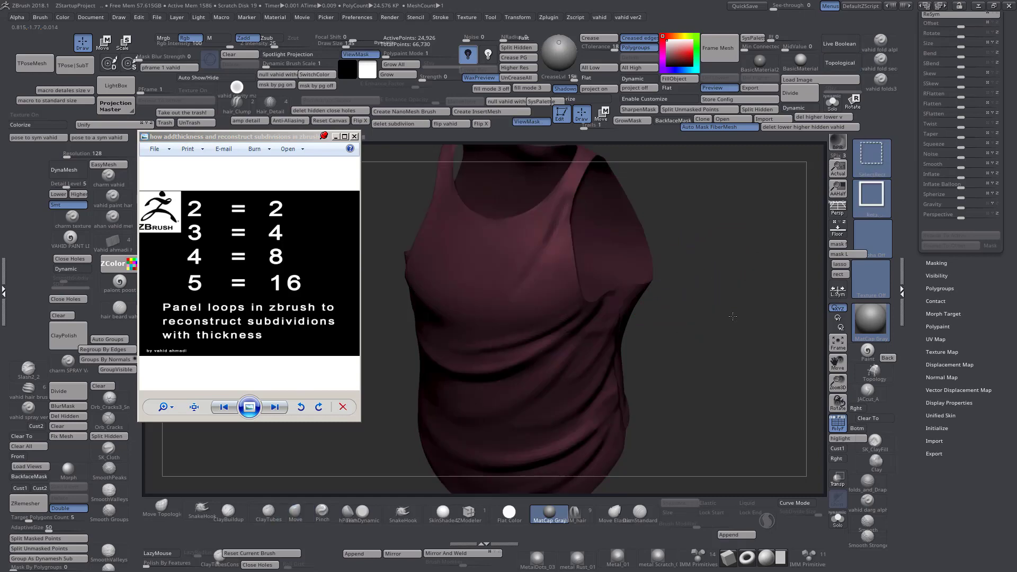
pyautogui.moveTo(723, 295); pyautogui.dragTo(810, 268)
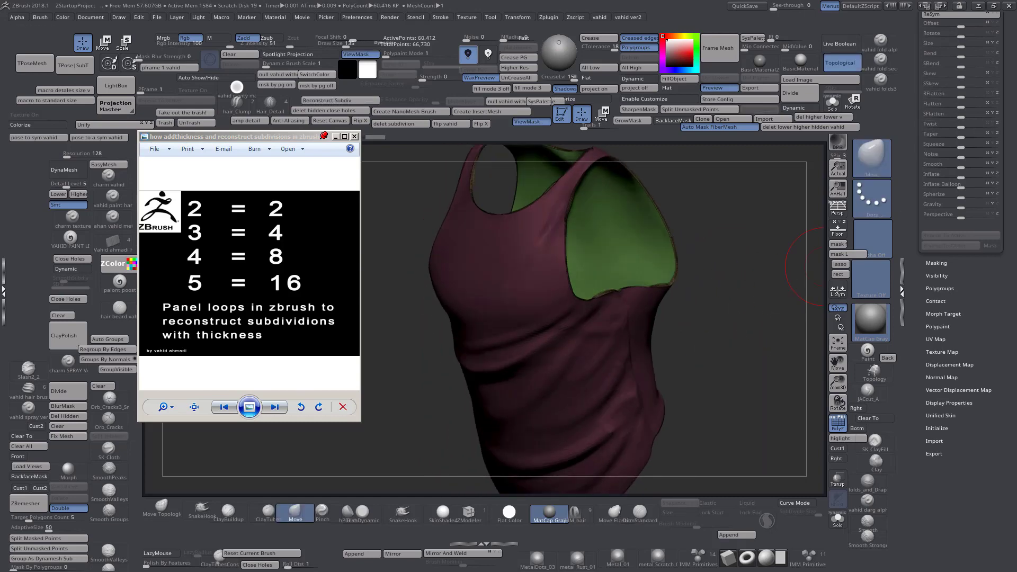
# Reconstruct the thickened tank top's lower subdivision levels with Reconstruct Subdiv, repeating it four times
pyautogui.scroll(1, 1015, 164)
pyautogui.scroll(10, 1015, 164)
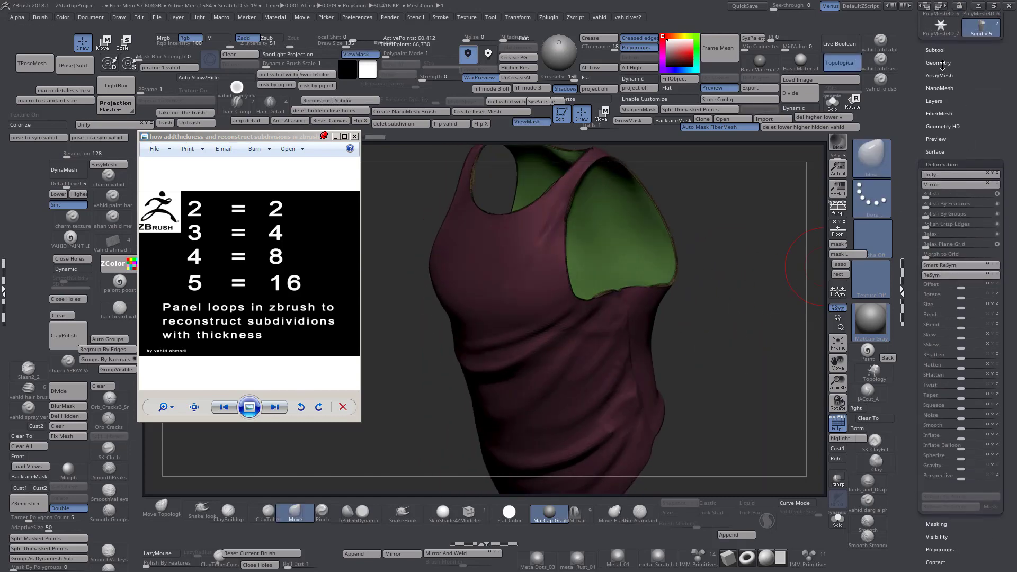
pyautogui.click(953, 113)
pyautogui.click(954, 113)
pyautogui.click(953, 113)
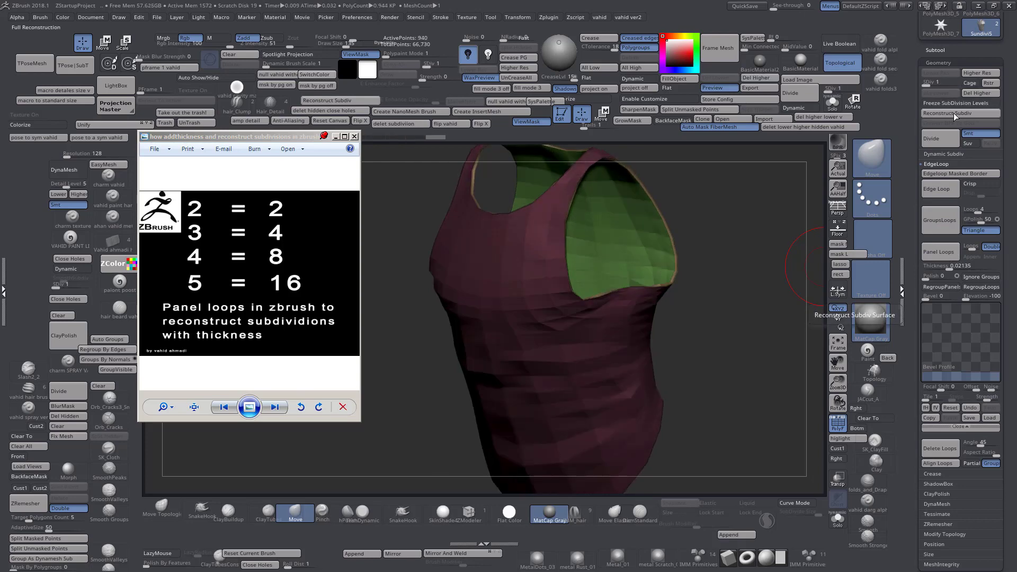
pyautogui.click(953, 113)
pyautogui.moveTo(742, 233); pyautogui.dragTo(758, 219)
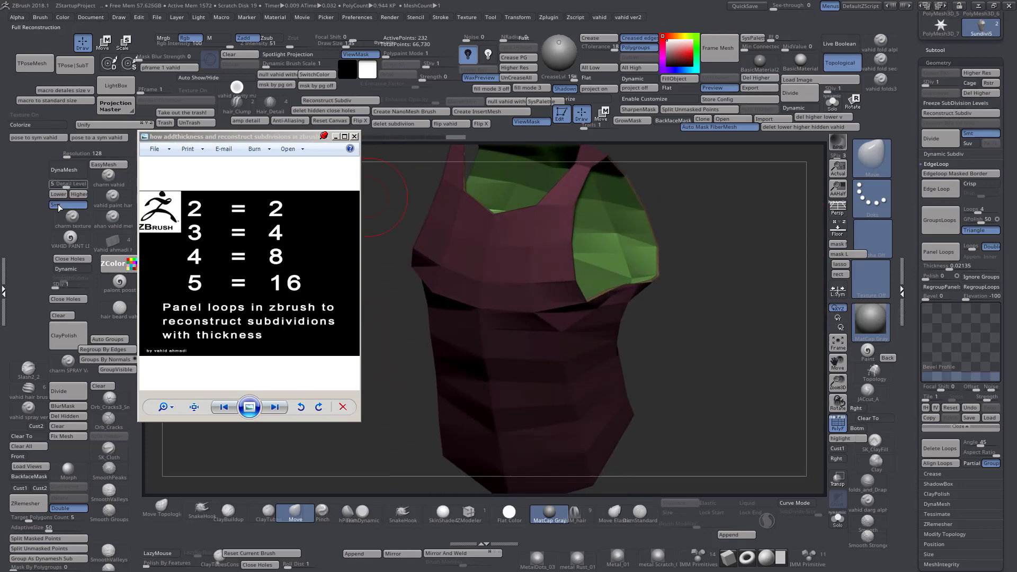
# Set the tank top to subdivision level 3 and apply the Polish By Groups deformation to its unmasked areas
pyautogui.moveTo(55, 286); pyautogui.dragTo(73, 286)
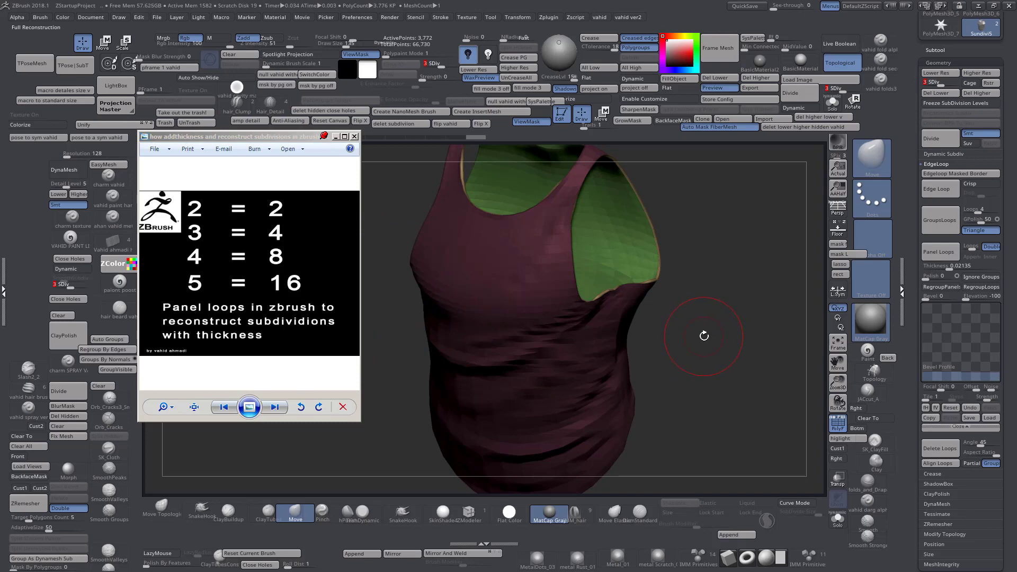
pyautogui.moveTo(1007, 407)
pyautogui.mouseDown()
pyautogui.moveTo(1008, 150)
pyautogui.moveTo(1006, 184)
pyautogui.mouseUp()
pyautogui.click(952, 412)
pyautogui.moveTo(1007, 94); pyautogui.dragTo(1007, 185)
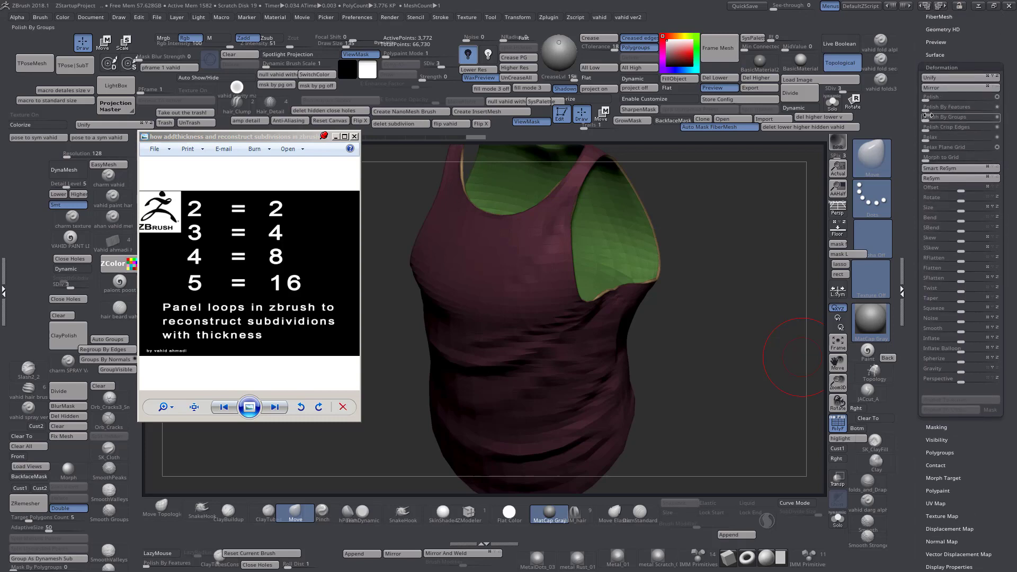
pyautogui.moveTo(928, 115); pyautogui.dragTo(937, 115)
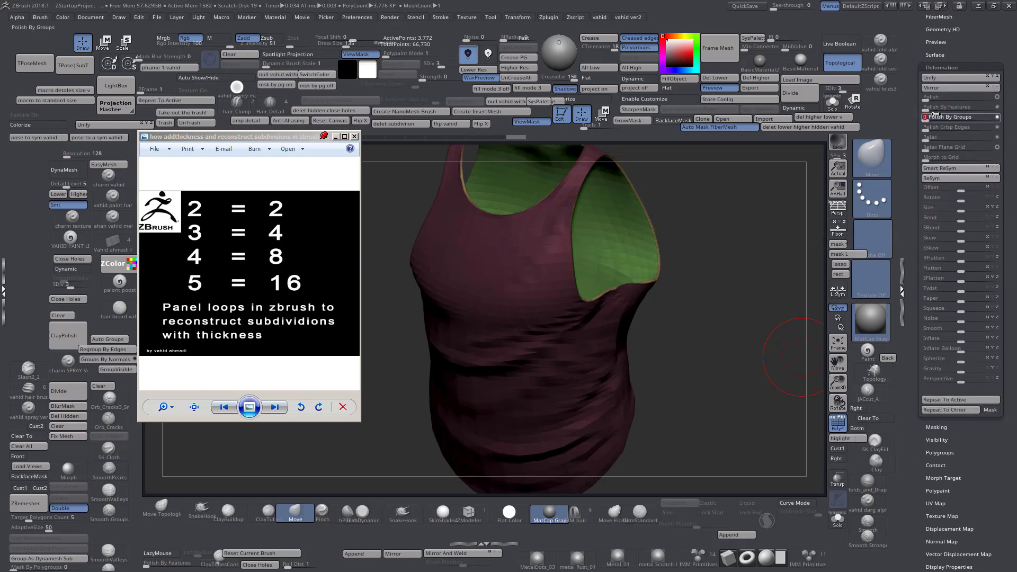
pyautogui.moveTo(794, 193); pyautogui.dragTo(763, 286)
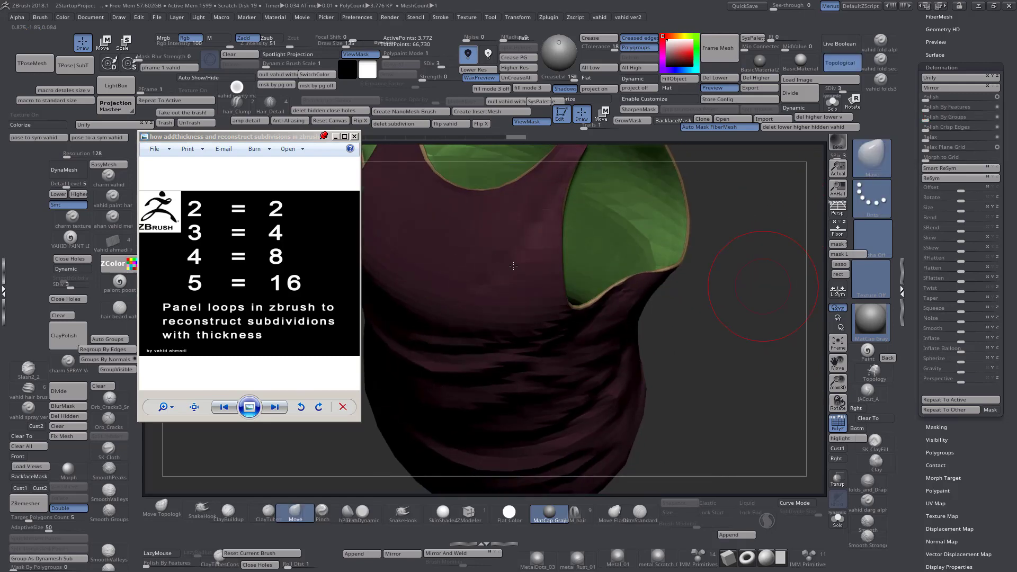
# Return to subdivision level 3 and apply Polish By Groups a second time
pyautogui.click(70, 287)
pyautogui.moveTo(76, 289); pyautogui.dragTo(66, 289)
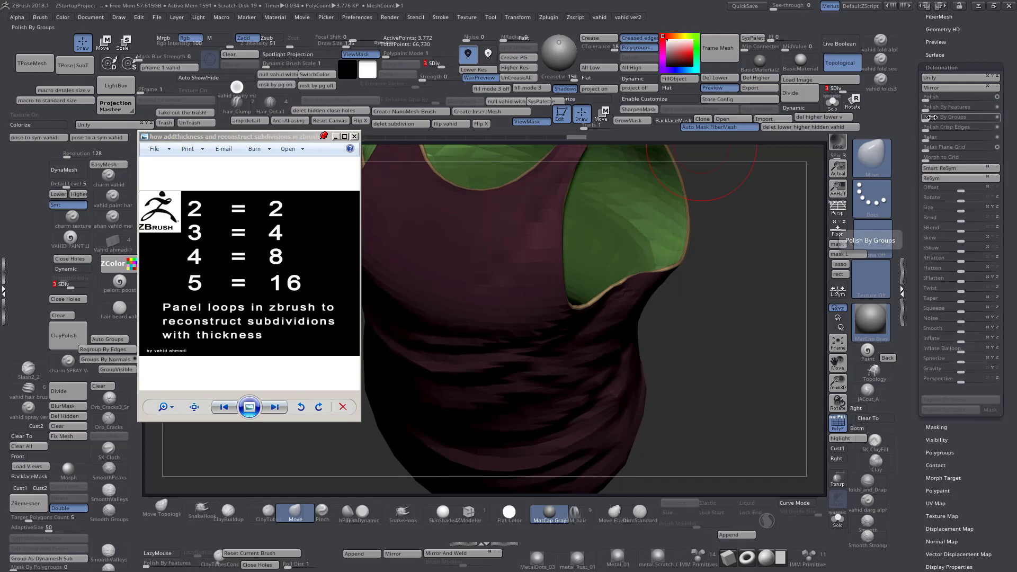
pyautogui.moveTo(928, 117); pyautogui.dragTo(938, 120)
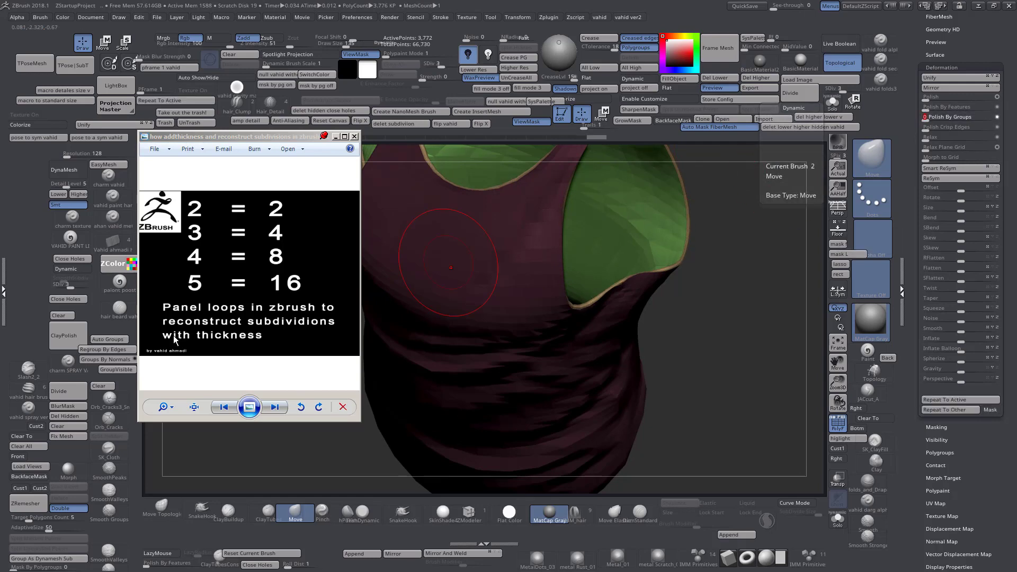
# Look through the Smooth brush folder in LightBox, moving the reference image out of the way, and close LightBox
pyautogui.press('ctrl')
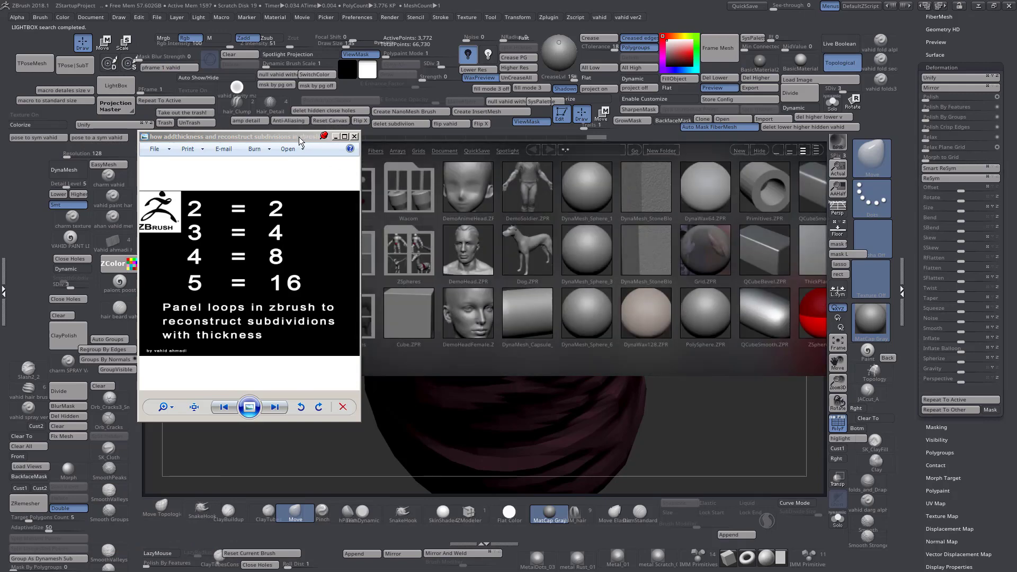
pyautogui.moveTo(297, 135); pyautogui.dragTo(277, 328)
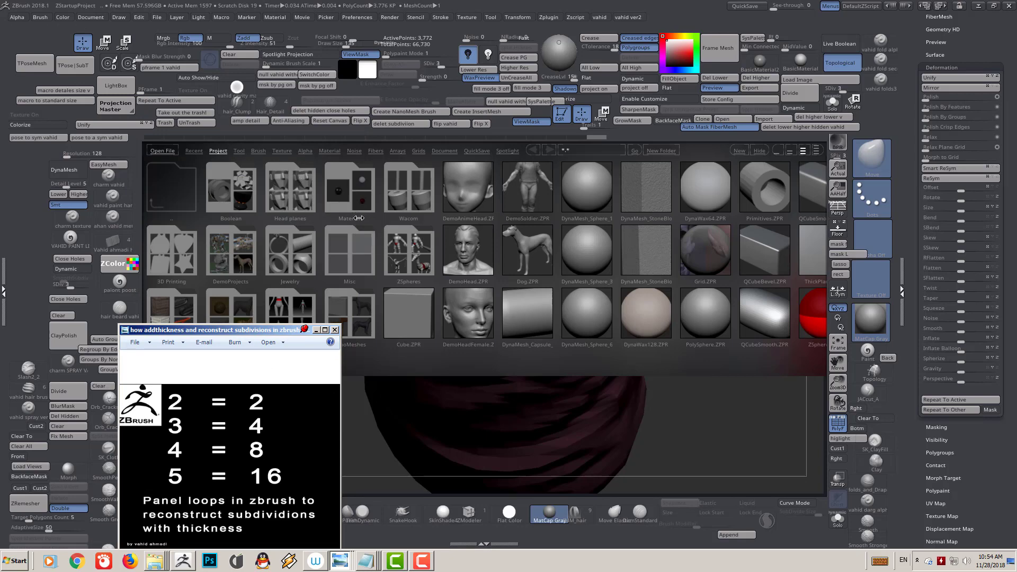
pyautogui.click(263, 151)
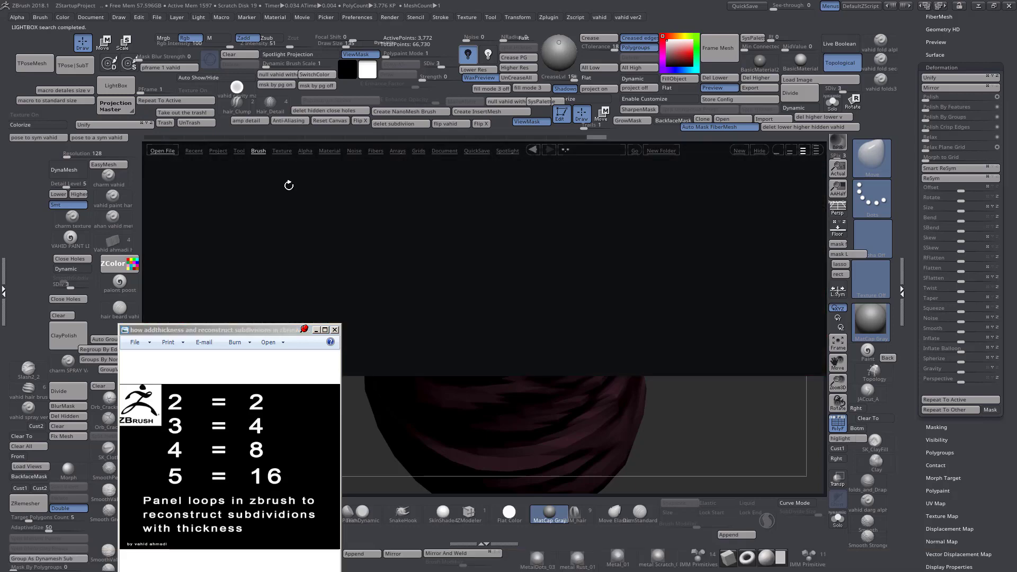
pyautogui.moveTo(492, 218)
pyautogui.mouseDown()
pyautogui.moveTo(468, 211)
pyautogui.moveTo(547, 214)
pyautogui.mouseUp()
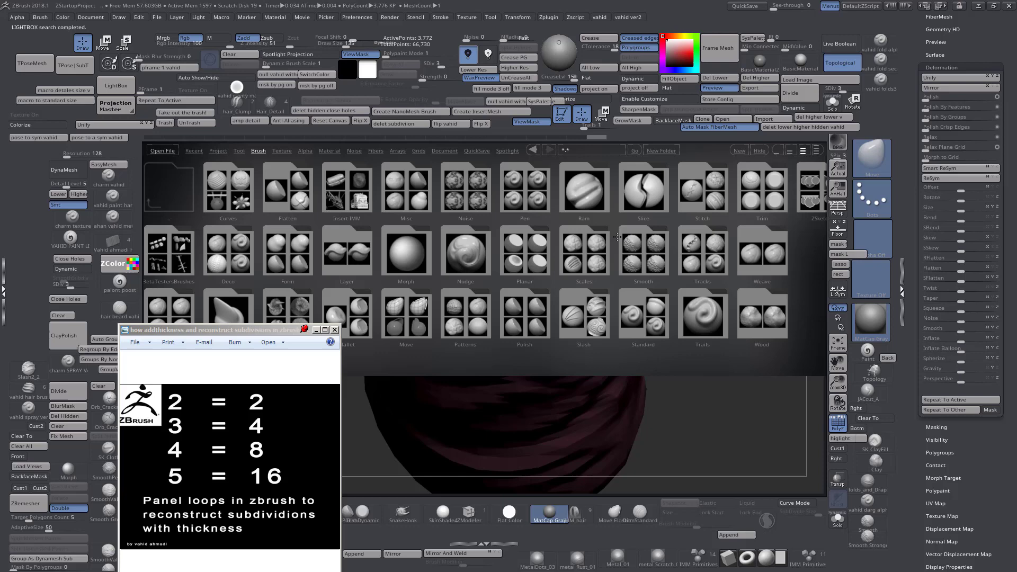
pyautogui.doubleClick(644, 251)
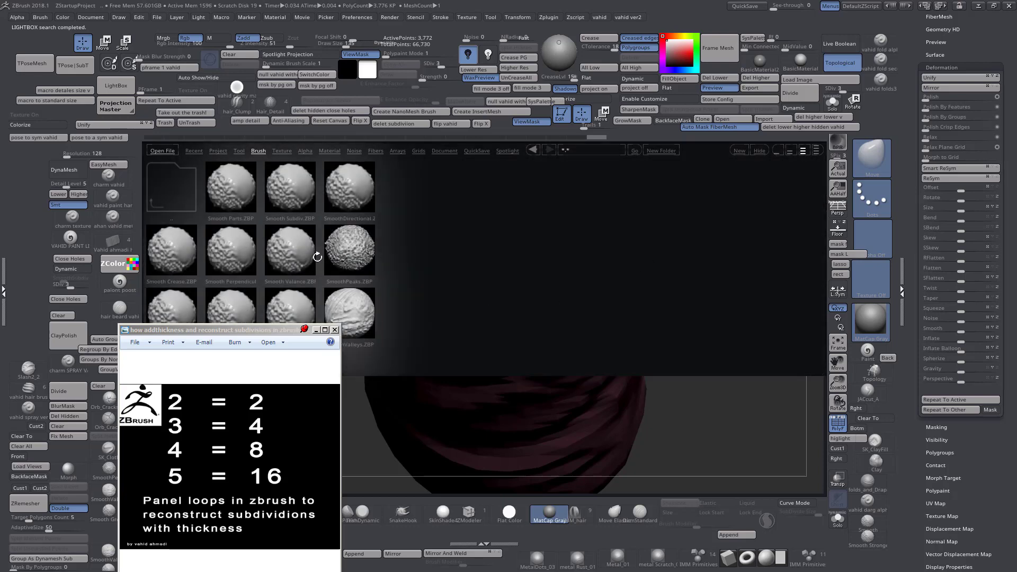
pyautogui.click(122, 90)
# Clear the mask, raise the tank top to subdivision level 5, and inspect it from several sides
pyautogui.keyDown('ctrl'); pyautogui.moveTo(670, 340); pyautogui.dragTo(701, 260, button='right'); pyautogui.keyUp('ctrl')
pyautogui.keyDown('ctrl'); pyautogui.moveTo(681, 305); pyautogui.dragTo(655, 313); pyautogui.keyUp('ctrl')
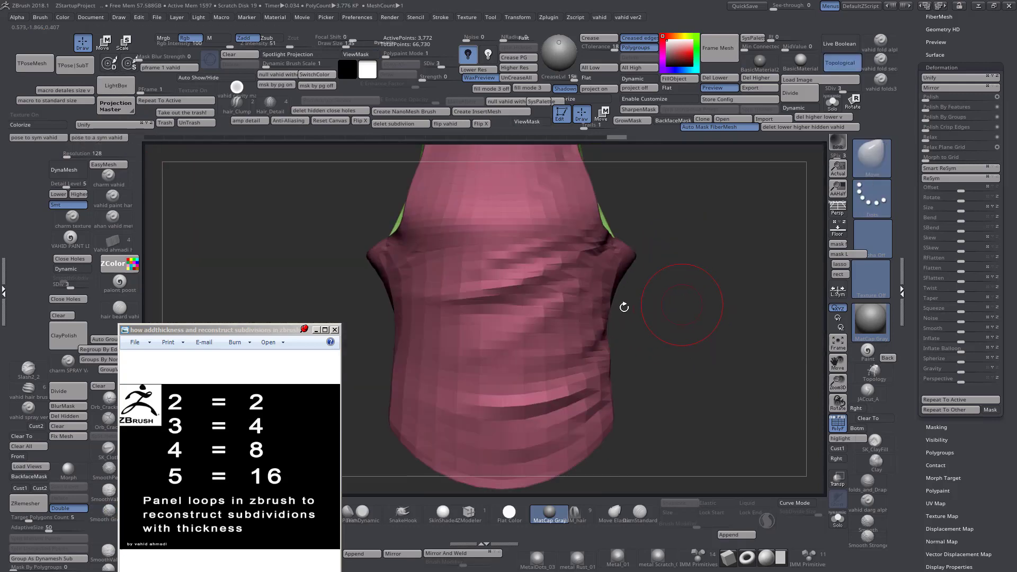
pyautogui.click(92, 286)
pyautogui.moveTo(692, 249); pyautogui.dragTo(717, 305)
pyautogui.moveTo(717, 305); pyautogui.dragTo(598, 295, button='right')
pyautogui.moveTo(597, 294); pyautogui.dragTo(624, 285)
pyautogui.moveTo(680, 308)
pyautogui.mouseDown()
pyautogui.moveTo(683, 270)
pyautogui.moveTo(674, 324)
pyautogui.moveTo(686, 320)
pyautogui.mouseUp()
pyautogui.moveTo(685, 319); pyautogui.dragTo(653, 324, button='right')
# Isolate and mask the outer shell at subdivision level 5, and unhide the inner shell and rim
pyautogui.keyDown('ctrl'); pyautogui.keyDown('shift'); pyautogui.click(688, 323); pyautogui.keyUp('shift'); pyautogui.keyUp('ctrl')
pyautogui.moveTo(745, 333); pyautogui.dragTo(725, 340, button='right')
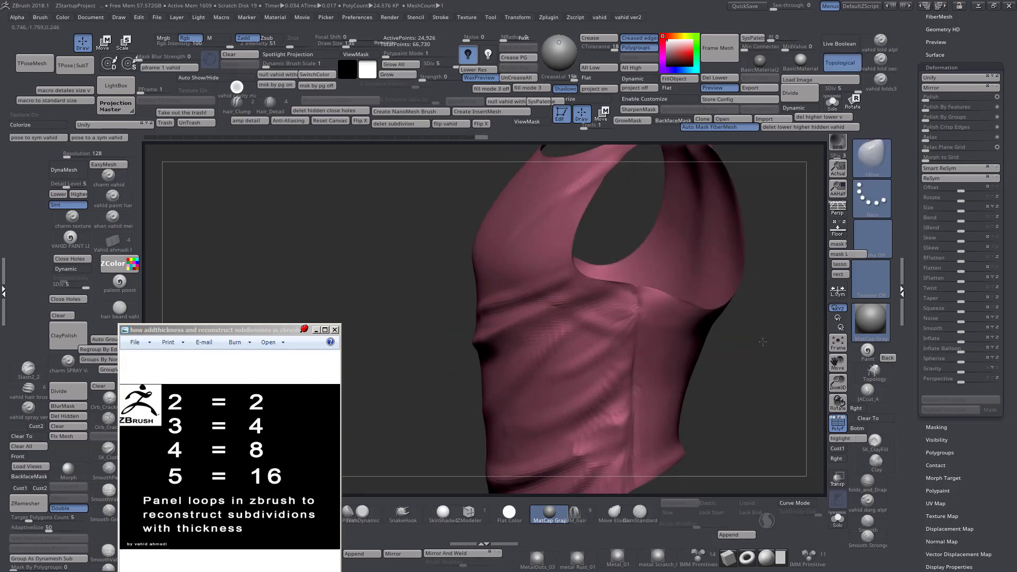
pyautogui.keyDown('ctrl'); pyautogui.click(780, 351); pyautogui.keyUp('ctrl')
pyautogui.keyDown('ctrl'); pyautogui.keyDown('shift'); pyautogui.click(782, 343); pyautogui.keyUp('shift'); pyautogui.keyUp('ctrl')
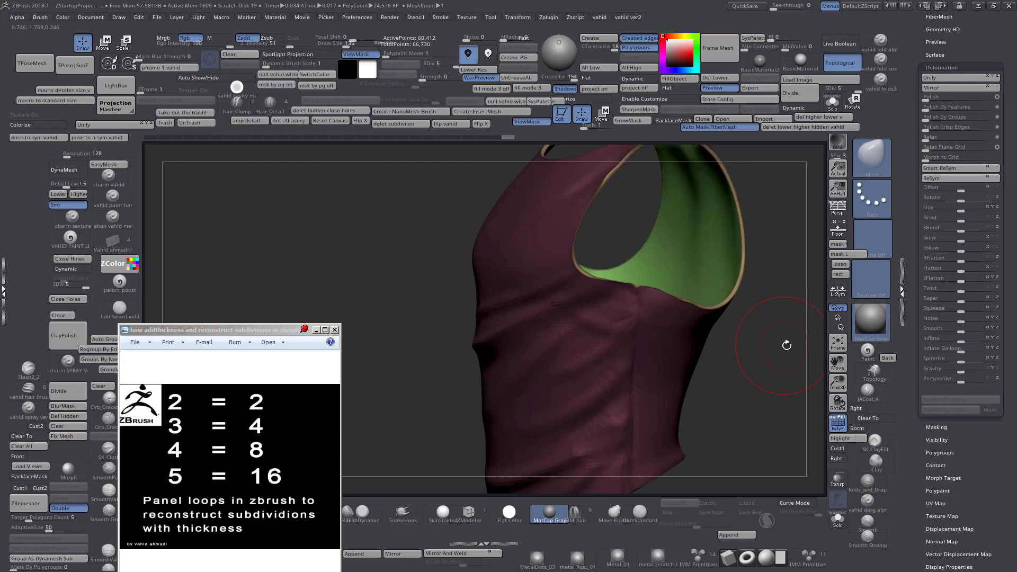
# Adjust the armhole edge with a resized Move brush and turn on BackfaceMask
pyautogui.moveTo(785, 345); pyautogui.dragTo(739, 356, button='right')
pyautogui.keyDown('ctrl'); pyautogui.moveTo(588, 267); pyautogui.dragTo(586, 298, button='right'); pyautogui.keyUp('ctrl')
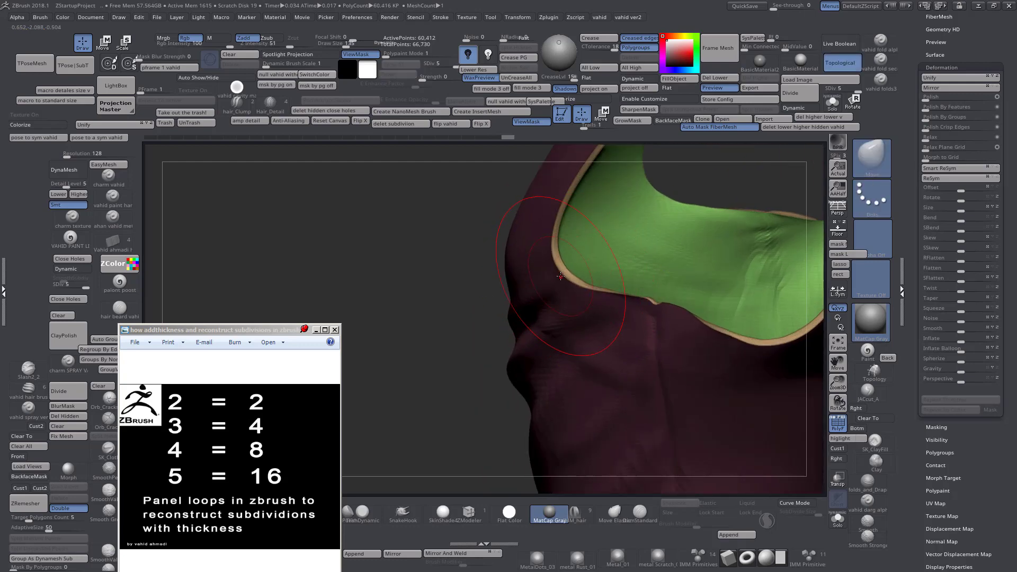
pyautogui.press('s')
pyautogui.moveTo(554, 273)
pyautogui.mouseDown()
pyautogui.moveTo(577, 276)
pyautogui.moveTo(569, 281)
pyautogui.mouseUp()
pyautogui.keyDown('ctrl'); pyautogui.click(640, 206); pyautogui.keyUp('ctrl')
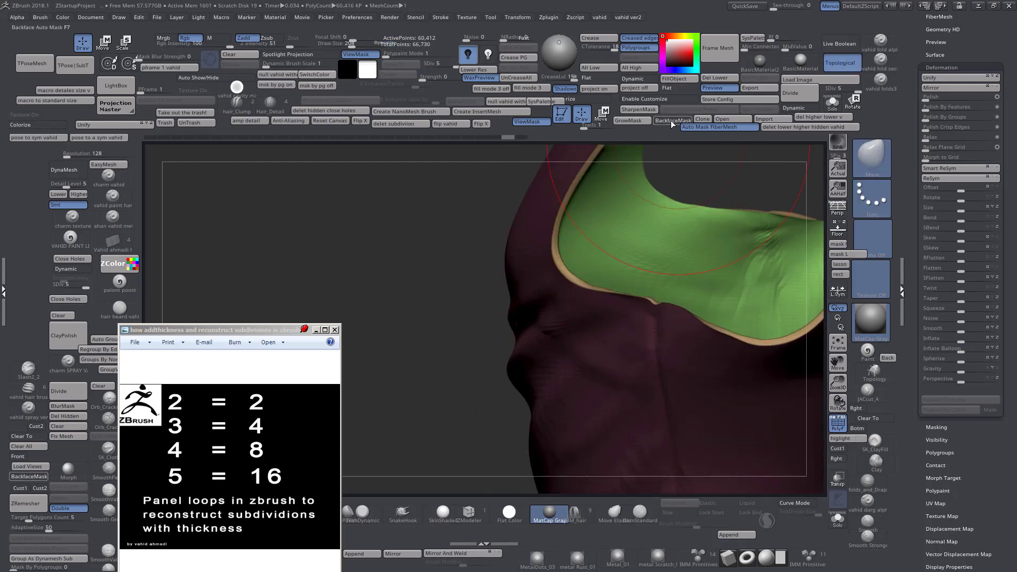
# Clear the mask, mask the outer shell again while it is isolated, and show the whole tank top
pyautogui.moveTo(566, 302)
pyautogui.mouseDown(button='right')
pyautogui.moveTo(609, 328)
pyautogui.moveTo(541, 312)
pyautogui.moveTo(715, 247)
pyautogui.moveTo(726, 284)
pyautogui.moveTo(767, 249)
pyautogui.moveTo(687, 276)
pyautogui.mouseUp(button='right')
pyautogui.keyDown('ctrl'); pyautogui.moveTo(727, 280); pyautogui.dragTo(734, 288); pyautogui.keyUp('ctrl')
pyautogui.keyDown('ctrl'); pyautogui.keyDown('shift'); pyautogui.click(651, 301); pyautogui.keyUp('shift'); pyautogui.keyUp('ctrl')
pyautogui.keyDown('ctrl'); pyautogui.moveTo(690, 323); pyautogui.dragTo(721, 318, button='right'); pyautogui.keyUp('ctrl')
pyautogui.keyDown('ctrl'); pyautogui.click(790, 338); pyautogui.keyUp('ctrl')
pyautogui.keyDown('alt'); pyautogui.moveTo(805, 324); pyautogui.dragTo(688, 324, button='right'); pyautogui.keyUp('alt')
pyautogui.keyDown('ctrl'); pyautogui.keyDown('shift'); pyautogui.click(793, 348); pyautogui.keyUp('shift'); pyautogui.keyUp('ctrl')
# Slightly adjust the unmasked inner shell with the Size deformation, inspect the top, and clear the mask
pyautogui.press('w')
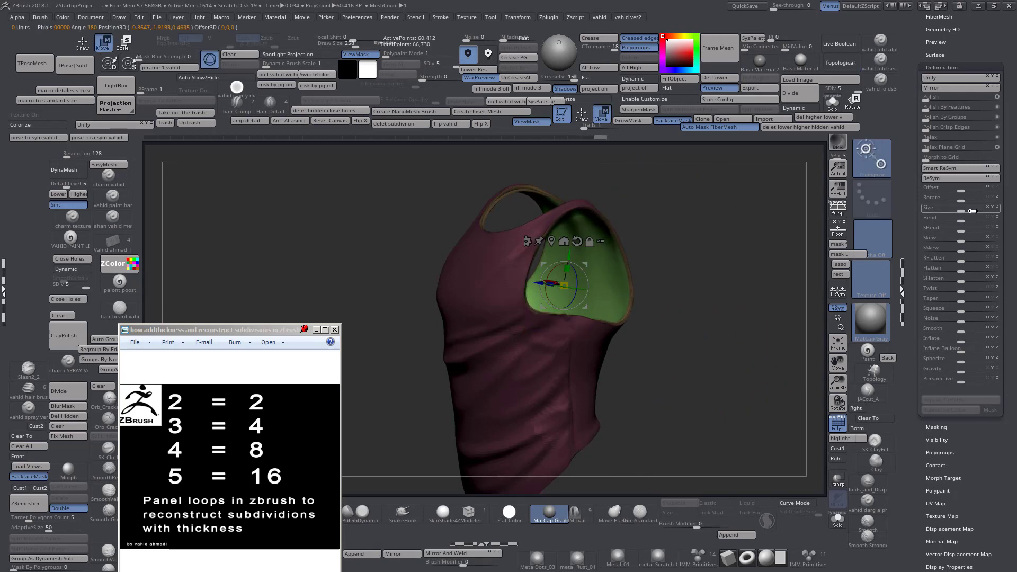
pyautogui.moveTo(954, 212); pyautogui.dragTo(960, 208)
pyautogui.moveTo(724, 302); pyautogui.dragTo(710, 298, button='right')
pyautogui.click(584, 115)
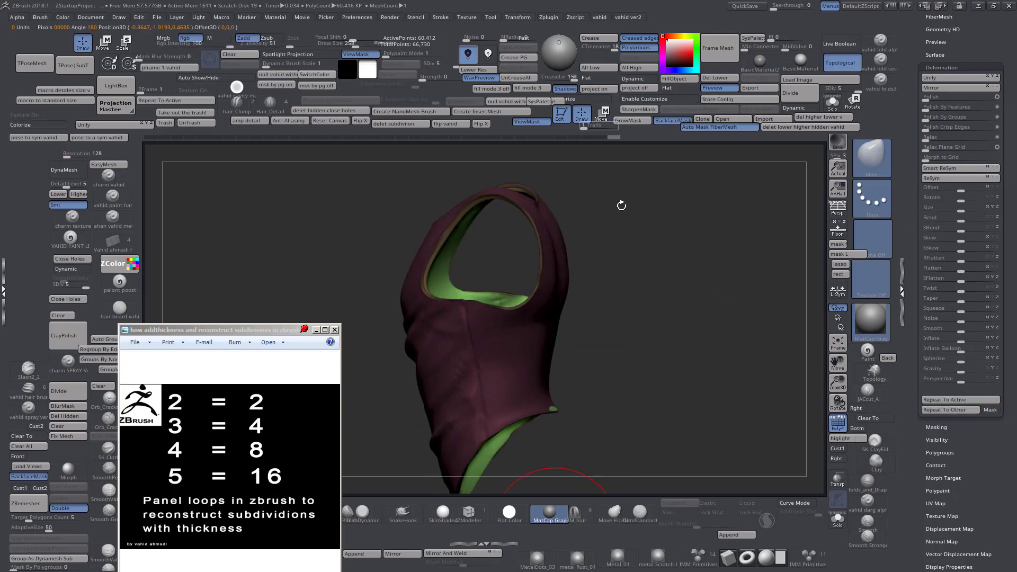
pyautogui.moveTo(623, 207)
pyautogui.keyDown('ctrl'); pyautogui.mouseDown(button='right')
pyautogui.moveTo(658, 317)
pyautogui.moveTo(678, 345)
pyautogui.mouseUp(button='right'); pyautogui.keyUp('ctrl')
pyautogui.moveTo(610, 333)
pyautogui.keyDown('alt'); pyautogui.mouseDown(button='right')
pyautogui.moveTo(613, 265)
pyautogui.moveTo(668, 293)
pyautogui.moveTo(656, 345)
pyautogui.moveTo(662, 327)
pyautogui.moveTo(609, 345)
pyautogui.moveTo(652, 298)
pyautogui.moveTo(658, 335)
pyautogui.moveTo(589, 302)
pyautogui.moveTo(641, 308)
pyautogui.mouseUp(button='right'); pyautogui.keyUp('alt')
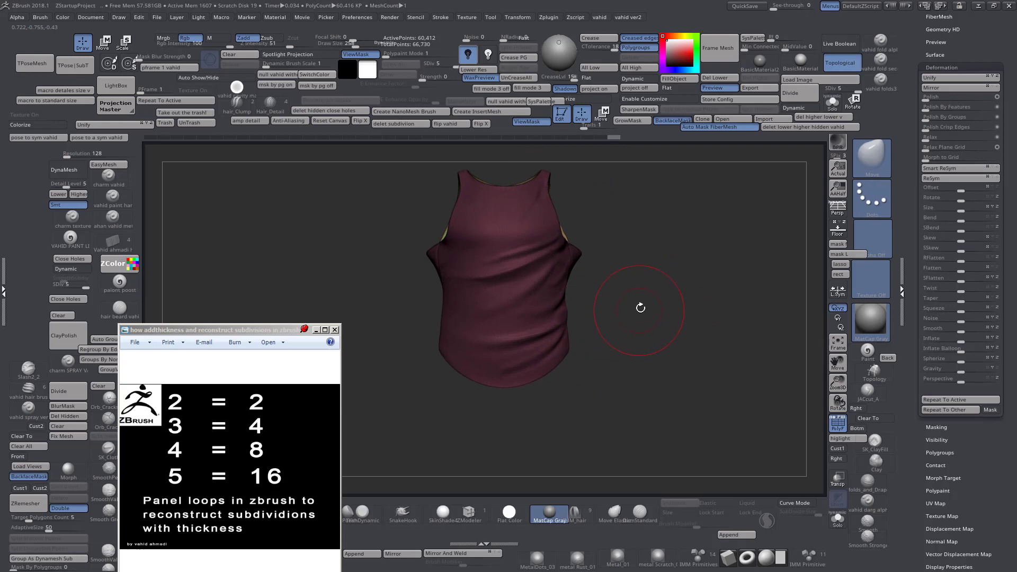
pyautogui.moveTo(564, 313); pyautogui.dragTo(629, 347, button='right')
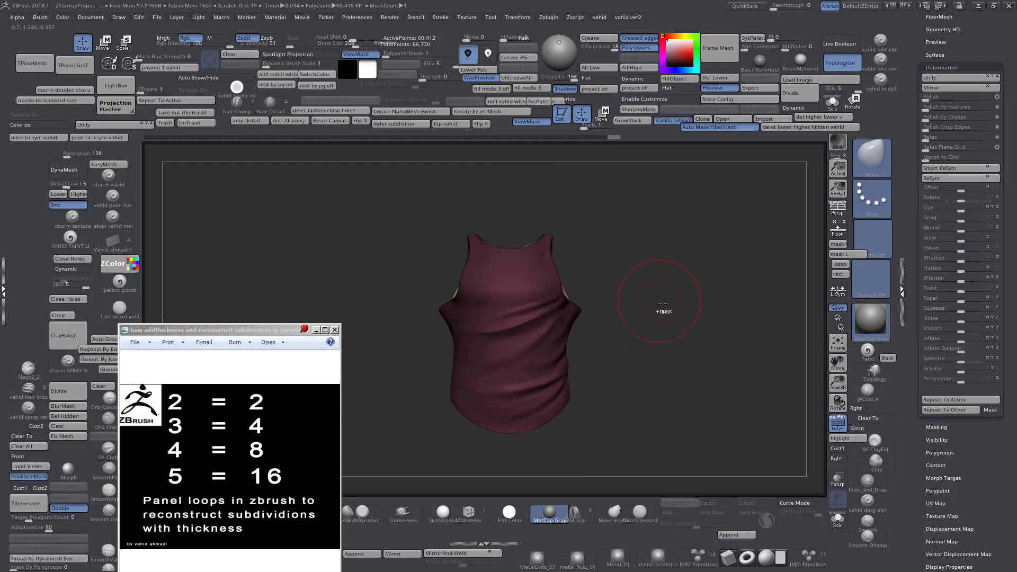
pyautogui.keyDown('ctrl'); pyautogui.moveTo(664, 310); pyautogui.dragTo(694, 334); pyautogui.keyUp('ctrl')
# Delete the thickened Sundivi5 subtool
pyautogui.moveTo(965, 20); pyautogui.dragTo(963, 132)
pyautogui.click(940, 65)
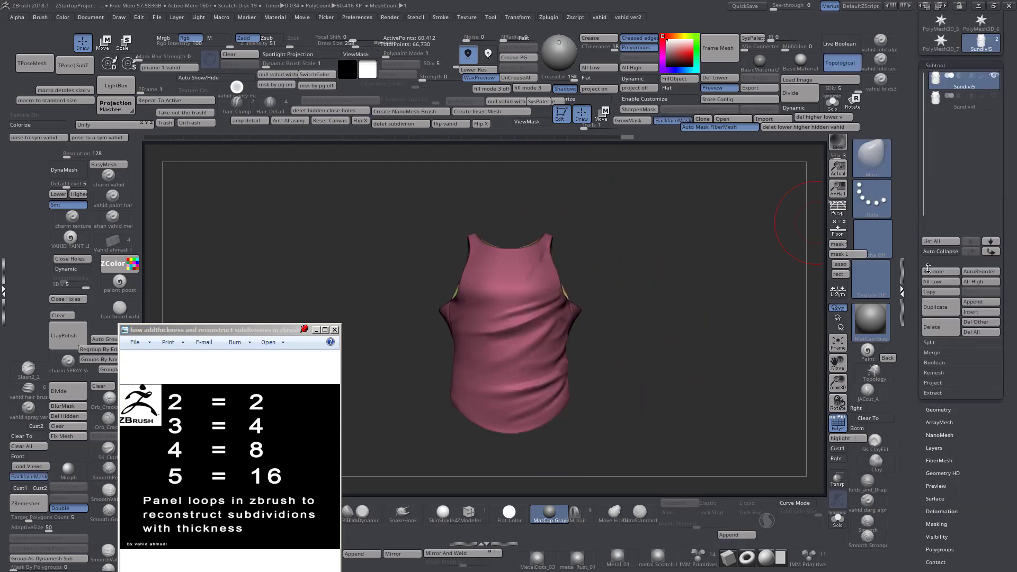
pyautogui.click(941, 326)
pyautogui.click(842, 348)
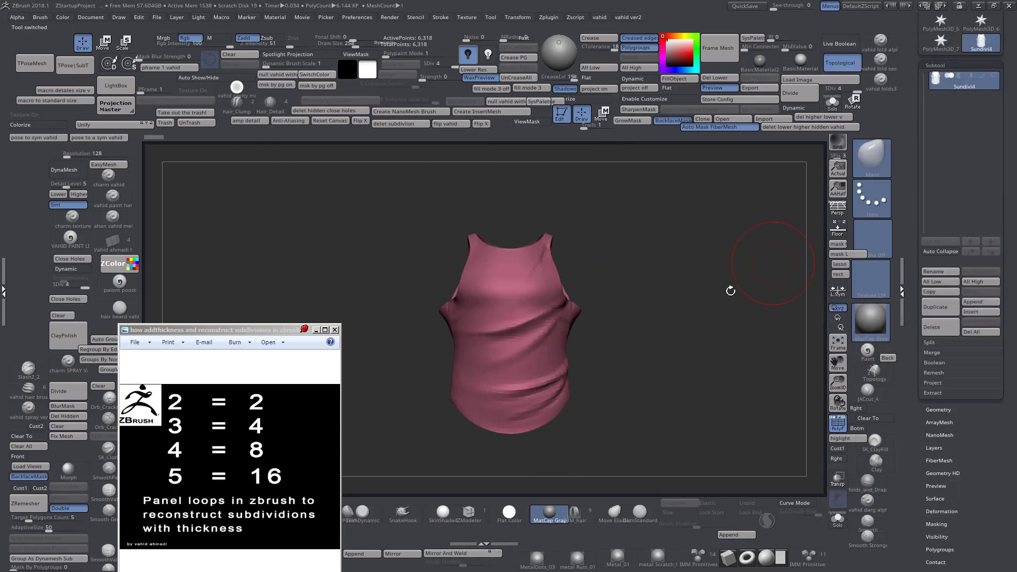
# Check the remaining Sundivi4 tank top's subdivision level and delete its lower levels with Del Lower
pyautogui.moveTo(588, 331)
pyautogui.keyDown('alt'); pyautogui.mouseDown(button='right')
pyautogui.moveTo(667, 299)
pyautogui.moveTo(598, 328)
pyautogui.mouseUp(button='right'); pyautogui.keyUp('alt')
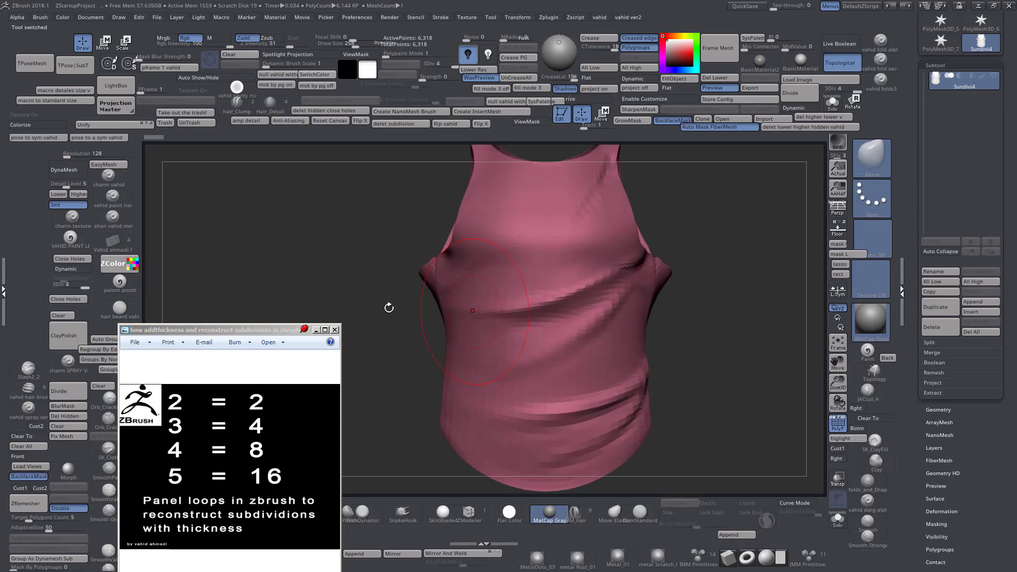
pyautogui.click(79, 285)
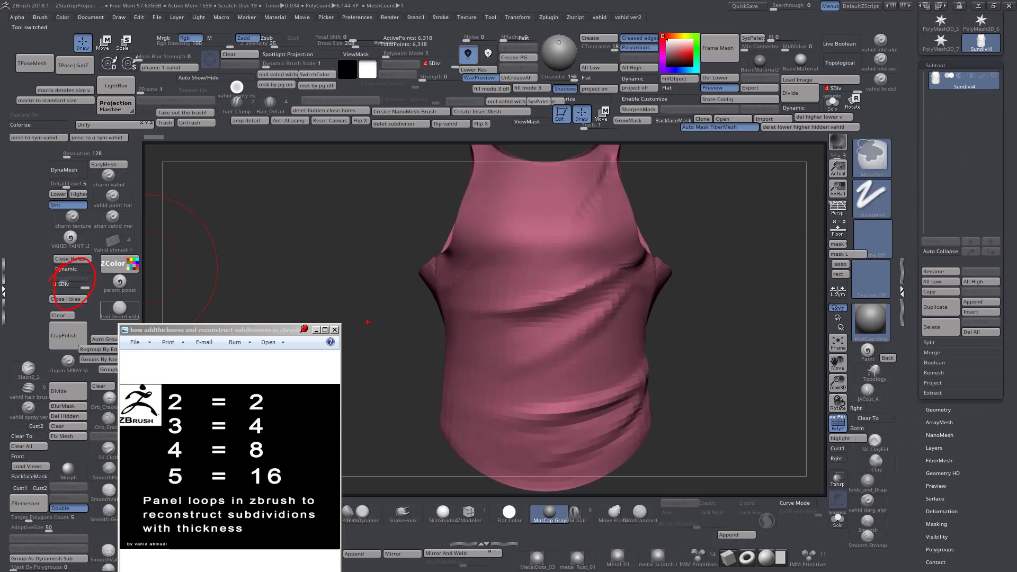
pyautogui.press('Escape')
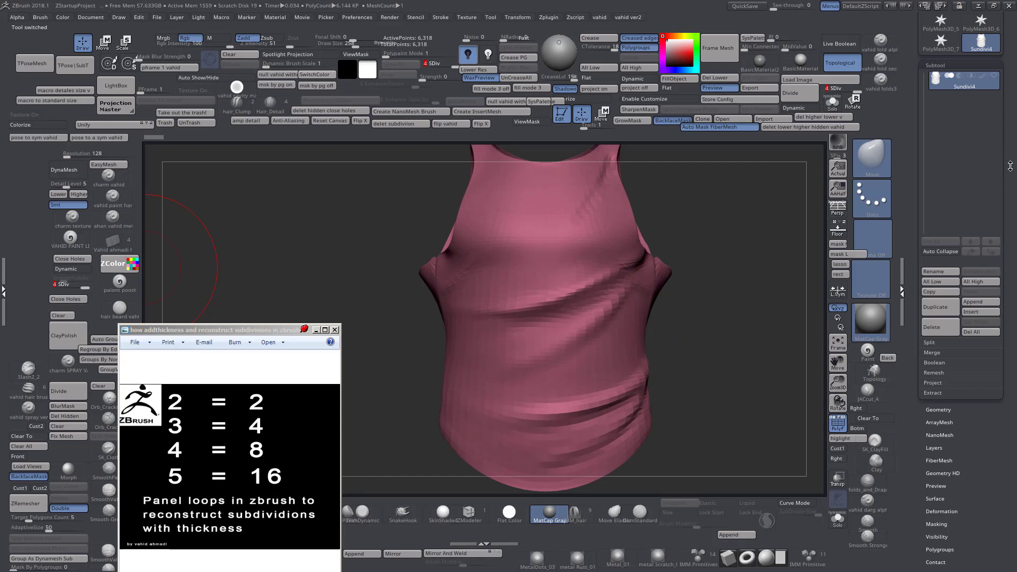
pyautogui.moveTo(1007, 235); pyautogui.dragTo(1001, 207)
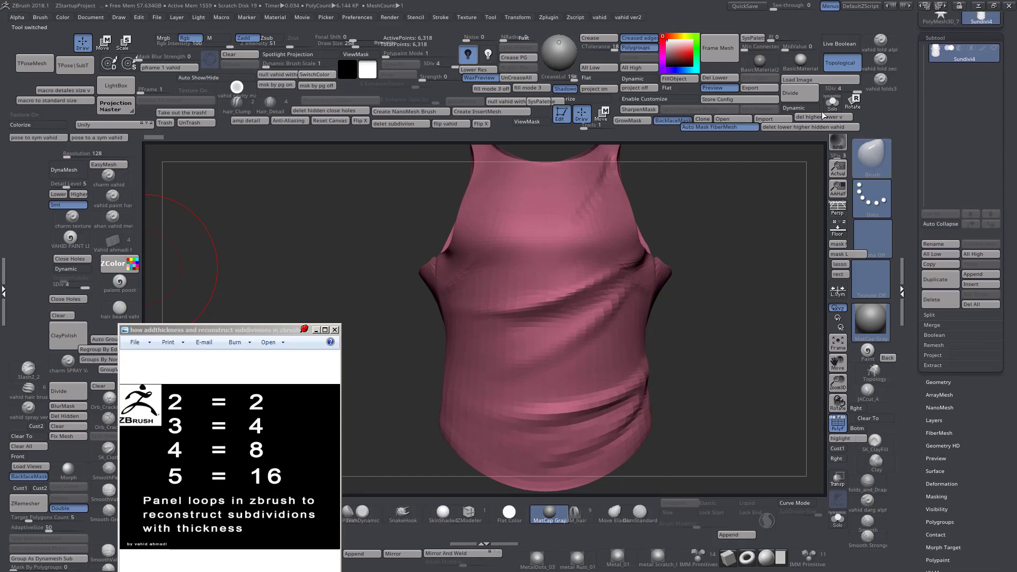
pyautogui.click(715, 79)
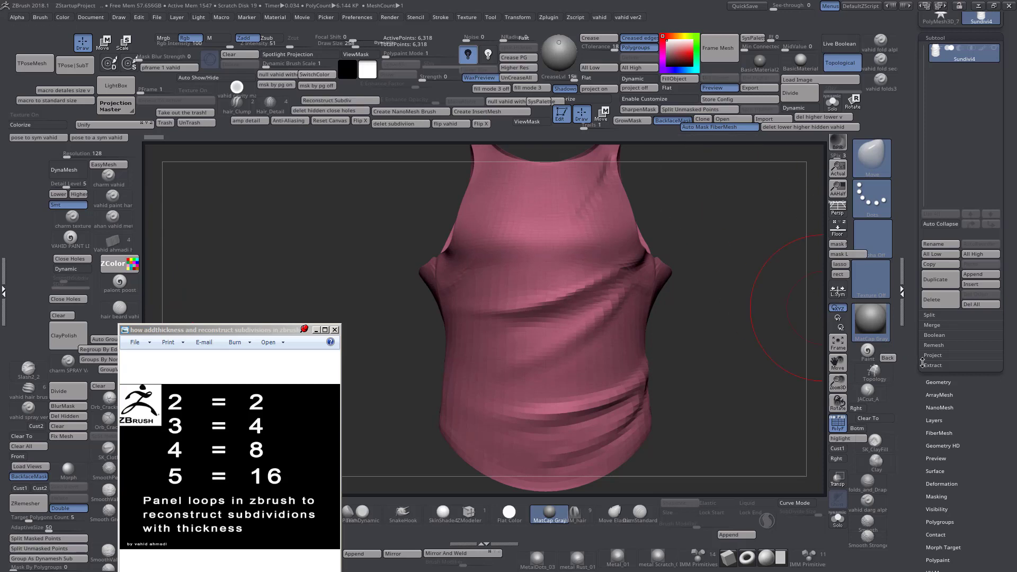
# Set the Panel Loops count to 8 for the Sundivi4 top and reposition the loops reference chart beside it
pyautogui.click(951, 383)
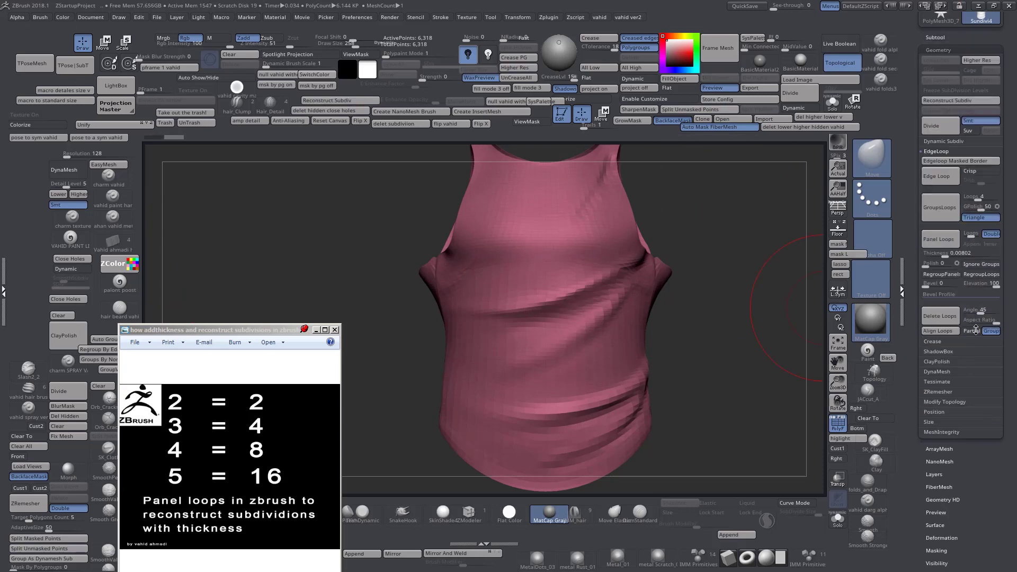
pyautogui.click(948, 254)
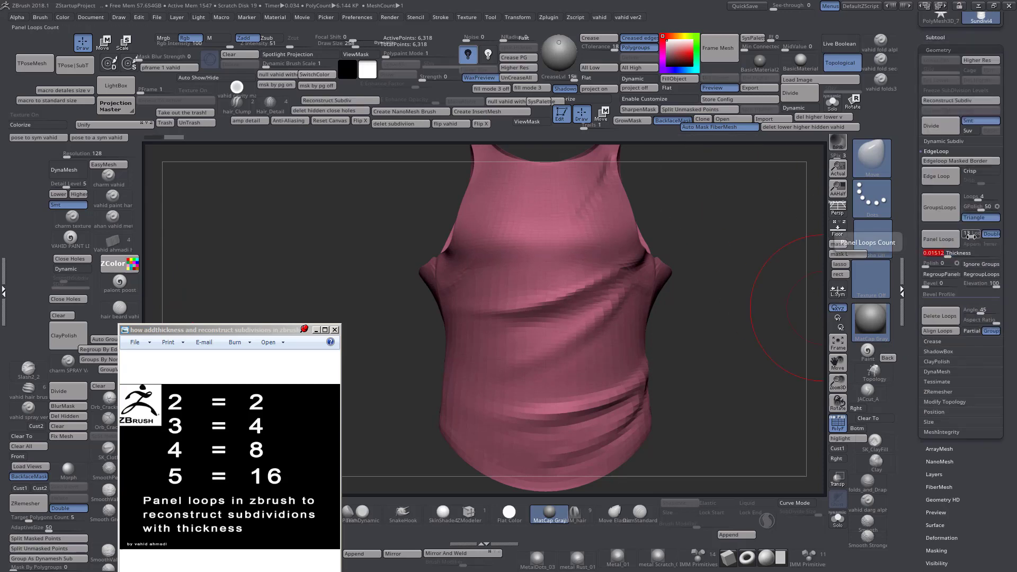
pyautogui.moveTo(275, 329); pyautogui.dragTo(312, 191)
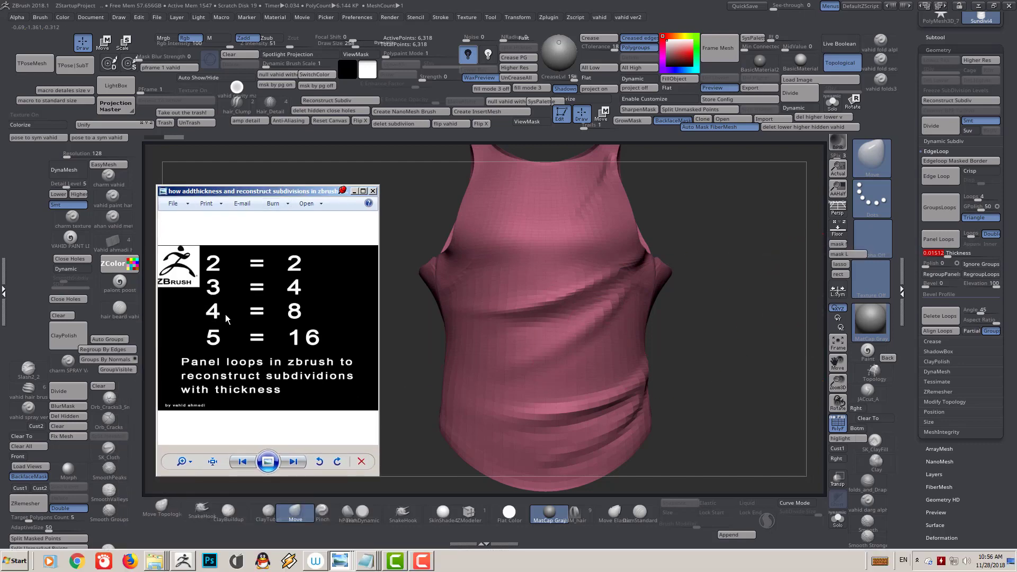
pyautogui.click(973, 236)
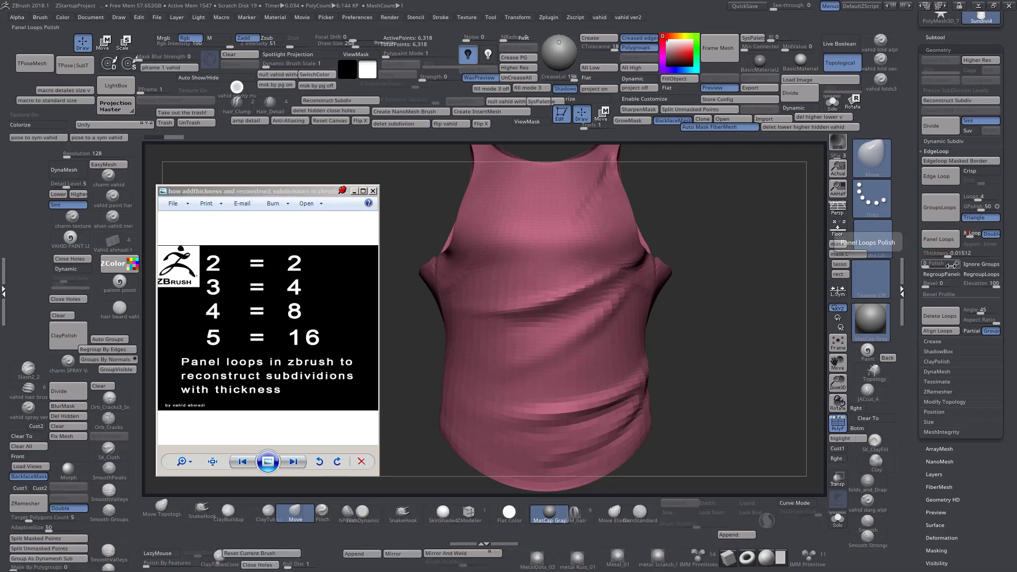
# Set the Panel Loops thickness to 0.08273, bevel to 0 and elevation to -100, and open the bevel profile curve
pyautogui.moveTo(966, 255)
pyautogui.mouseDown()
pyautogui.moveTo(947, 255)
pyautogui.moveTo(957, 255)
pyautogui.mouseUp()
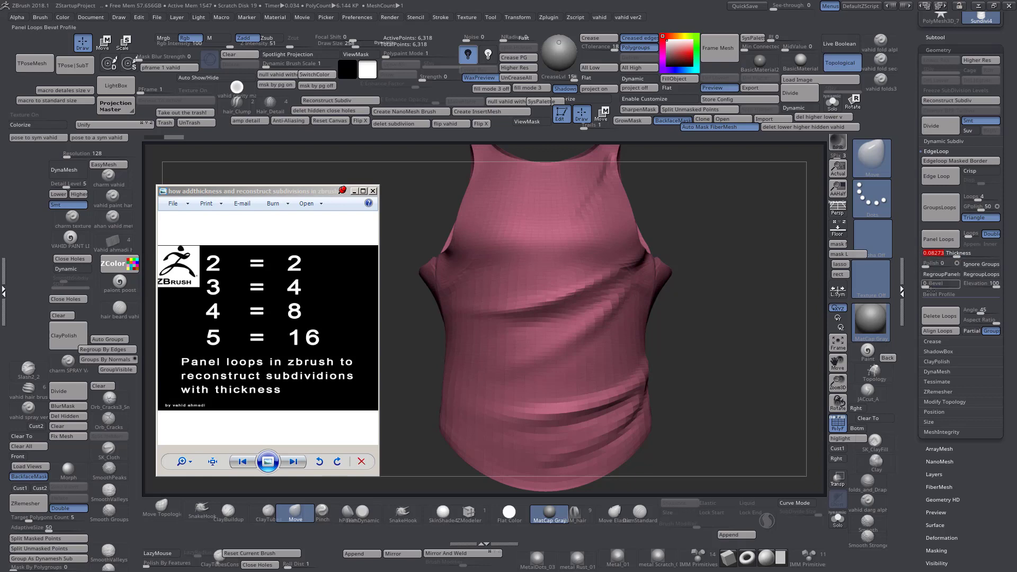
pyautogui.click(934, 286)
pyautogui.moveTo(991, 284); pyautogui.dragTo(995, 284)
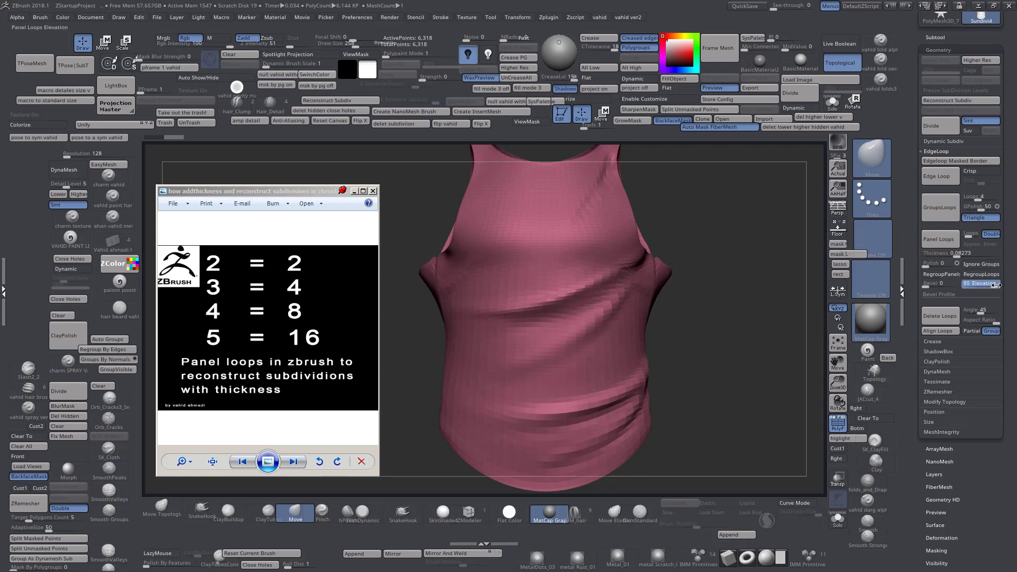
pyautogui.click(954, 295)
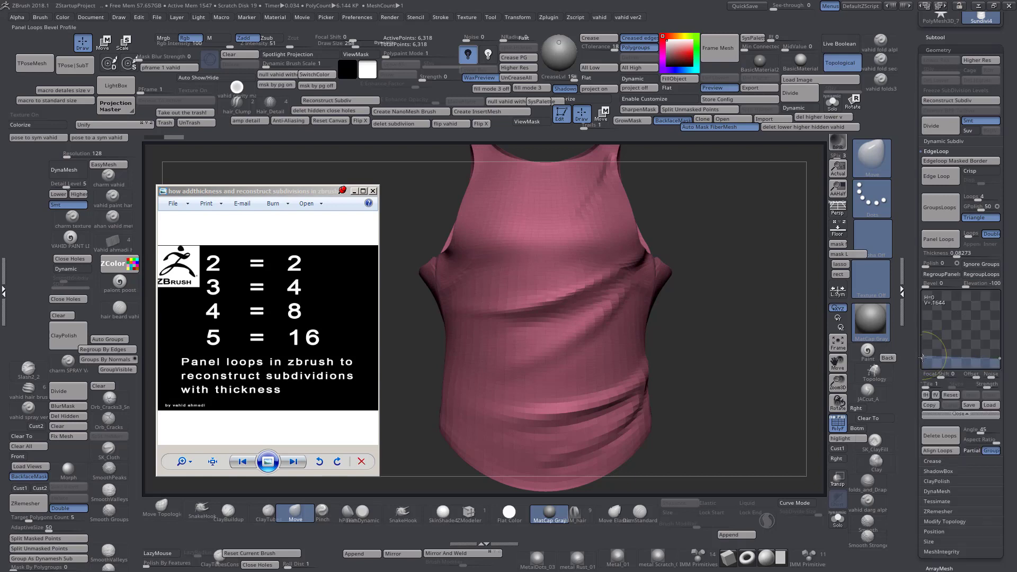
pyautogui.scroll(3, 974, 324)
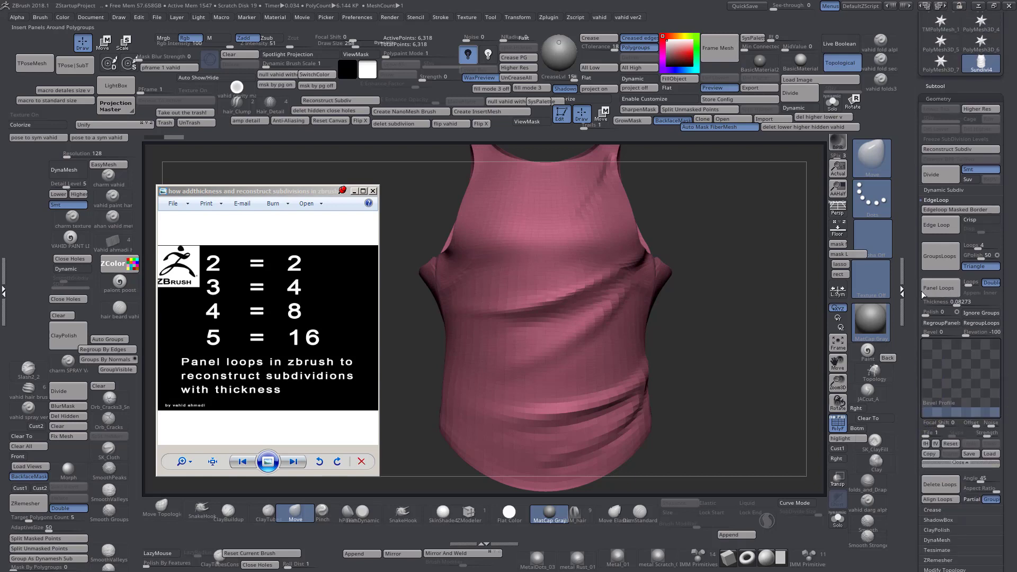
# Try Panel Loops on the tank top at thickness 0.08273, inspect the rim, and undo it
pyautogui.click(939, 294)
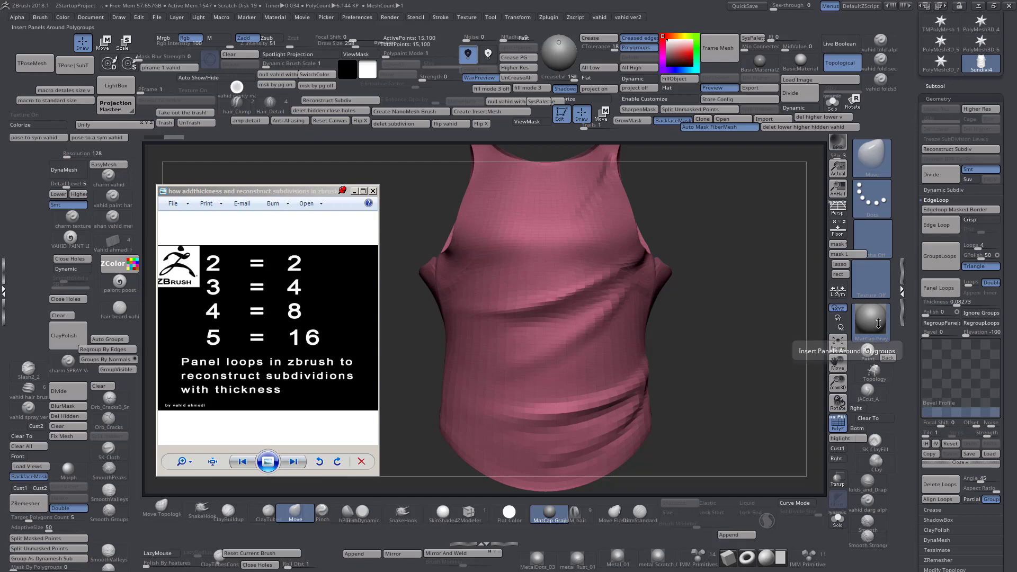
pyautogui.moveTo(769, 337); pyautogui.dragTo(762, 375)
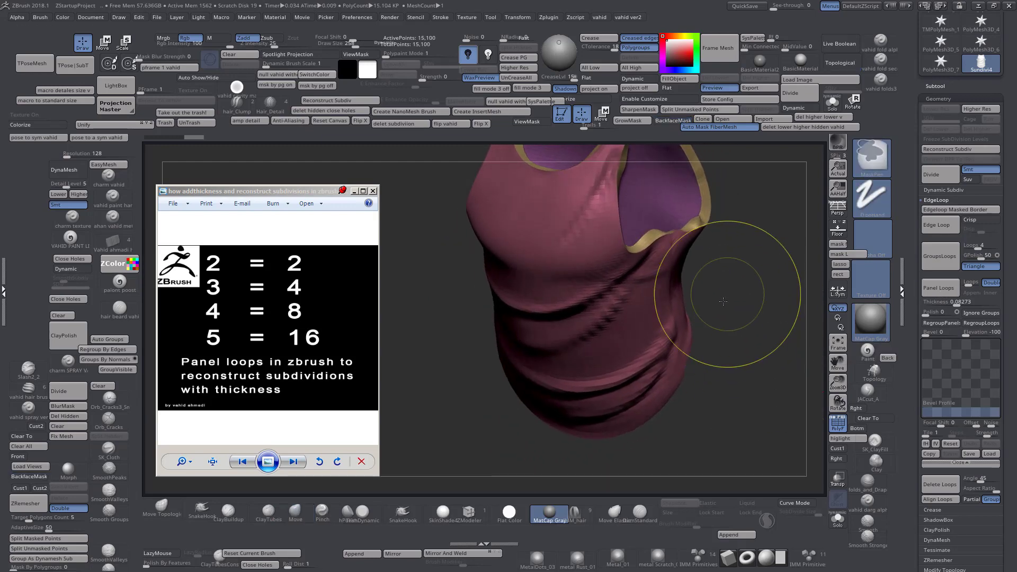
pyautogui.keyDown('ctrl'); pyautogui.moveTo(727, 294); pyautogui.dragTo(743, 332, button='right'); pyautogui.keyUp('ctrl')
pyautogui.hotkey('ctrl', 'z')
# Set the Panel Loops thickness to 0.01701, apply Panel Loops to the tank top, and inspect the armhole rim
pyautogui.keyDown('alt'); pyautogui.moveTo(760, 314); pyautogui.dragTo(684, 379); pyautogui.keyUp('alt')
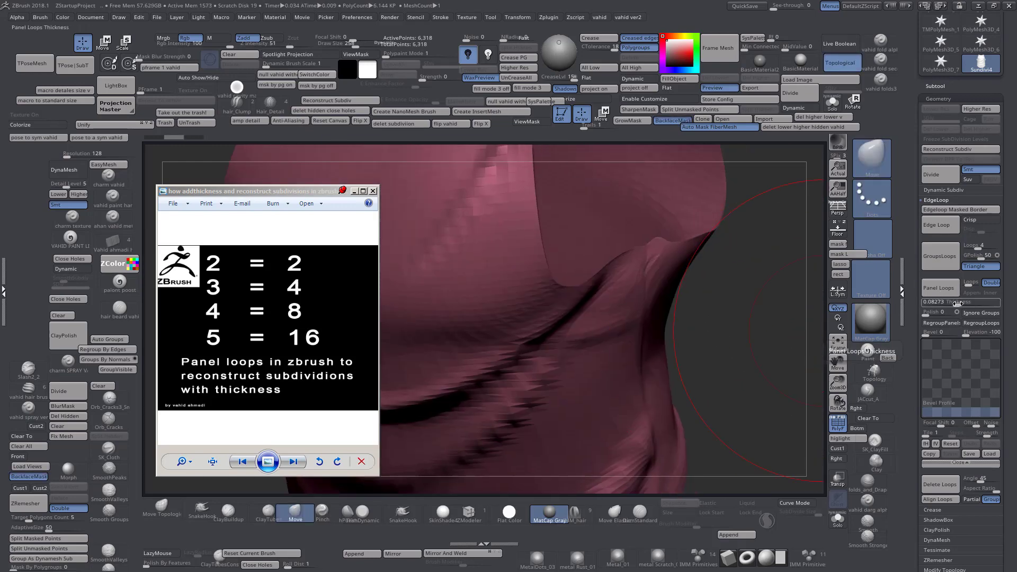
pyautogui.moveTo(957, 302); pyautogui.dragTo(948, 302)
pyautogui.click(946, 290)
pyautogui.keyDown('ctrl'); pyautogui.moveTo(748, 366); pyautogui.dragTo(733, 314, button='right'); pyautogui.keyUp('ctrl')
pyautogui.moveTo(734, 315); pyautogui.dragTo(738, 352)
pyautogui.press('ctrl')
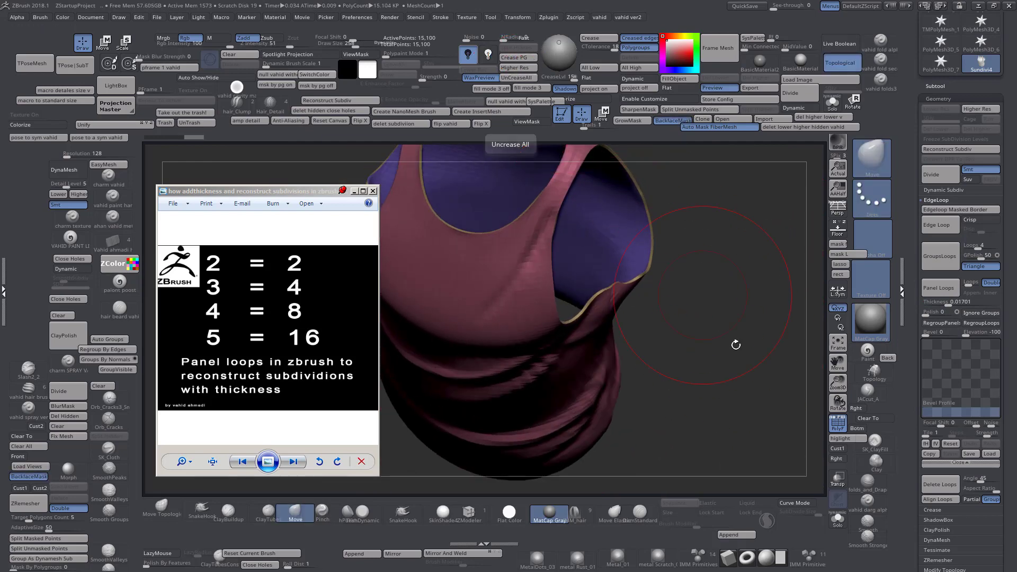
# Remove all creases from the thickened top and reconstruct its lower subdivision levels down to the lowest possible one
pyautogui.click(518, 58)
pyautogui.keyDown('ctrl'); pyautogui.moveTo(658, 352); pyautogui.dragTo(678, 321, button='right'); pyautogui.keyUp('ctrl')
pyautogui.moveTo(679, 321); pyautogui.dragTo(726, 252)
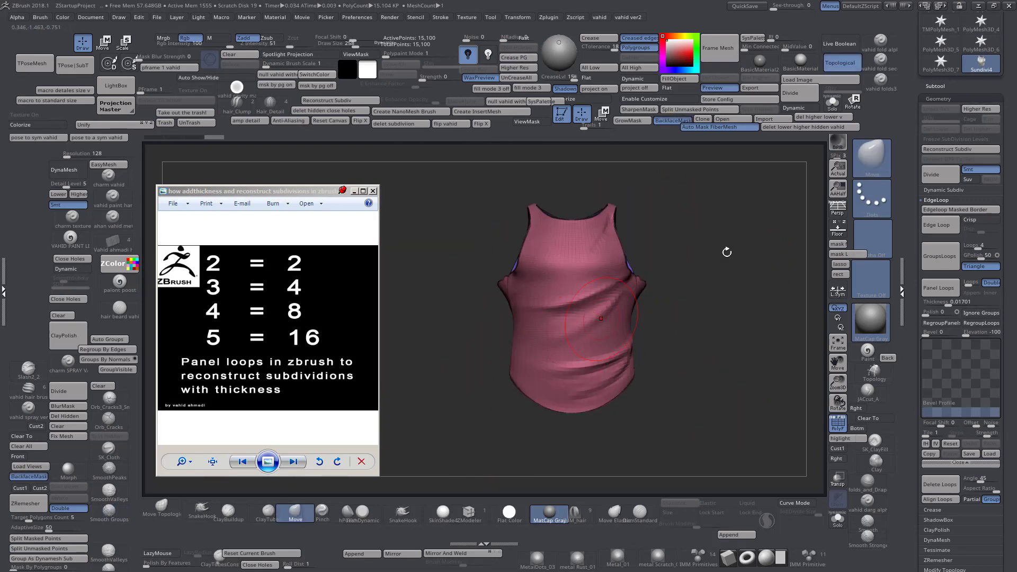
pyautogui.click(954, 150)
pyautogui.click(954, 149)
pyautogui.click(952, 151)
pyautogui.click(952, 151)
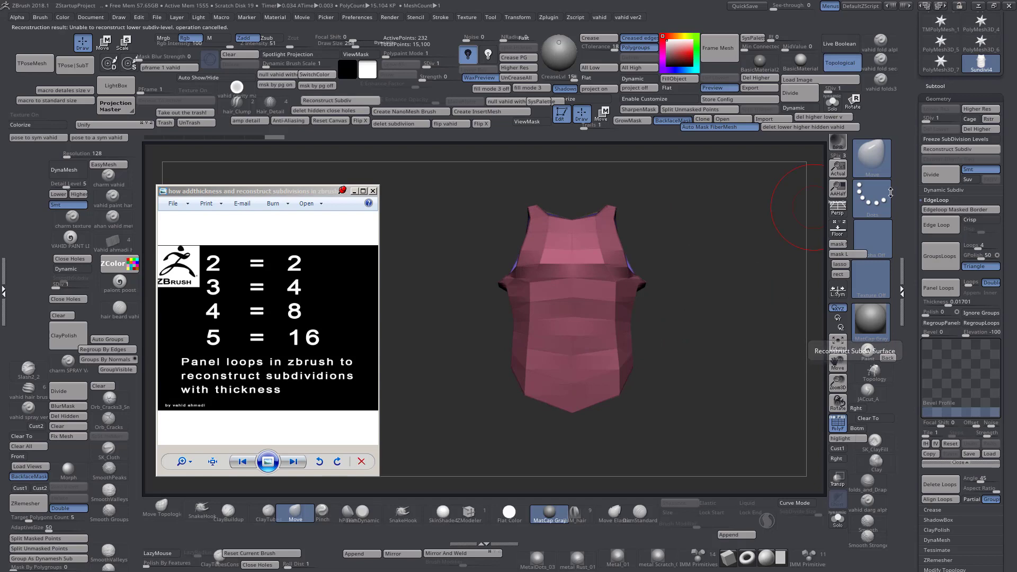
# Raise the tank top to subdivision level 2 and on to level 3, inspecting the shell at each level
pyautogui.moveTo(54, 289); pyautogui.dragTo(65, 286)
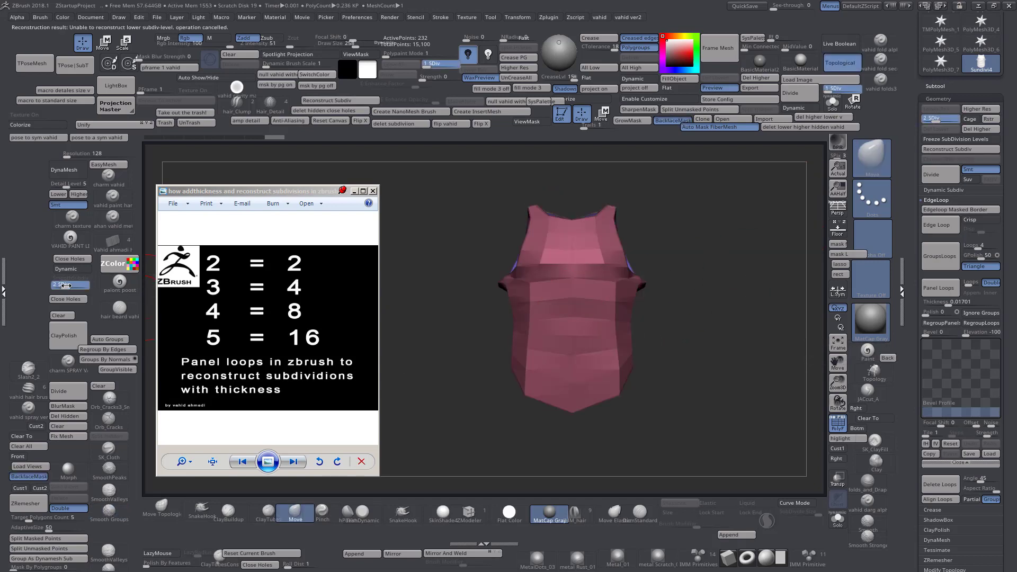
pyautogui.moveTo(405, 342); pyautogui.dragTo(559, 349, button='right')
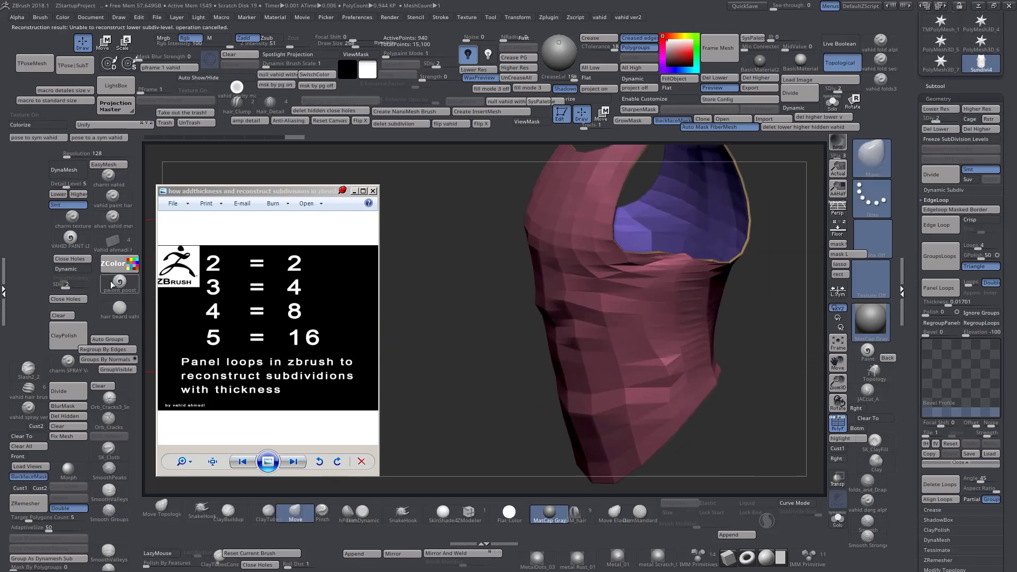
pyautogui.moveTo(66, 287); pyautogui.dragTo(75, 287)
pyautogui.keyDown('alt'); pyautogui.moveTo(511, 334); pyautogui.dragTo(541, 275, button='right'); pyautogui.keyUp('alt')
pyautogui.moveTo(788, 274)
pyautogui.mouseDown()
pyautogui.moveTo(763, 281)
pyautogui.moveTo(778, 245)
pyautogui.moveTo(782, 292)
pyautogui.moveTo(798, 281)
pyautogui.mouseUp()
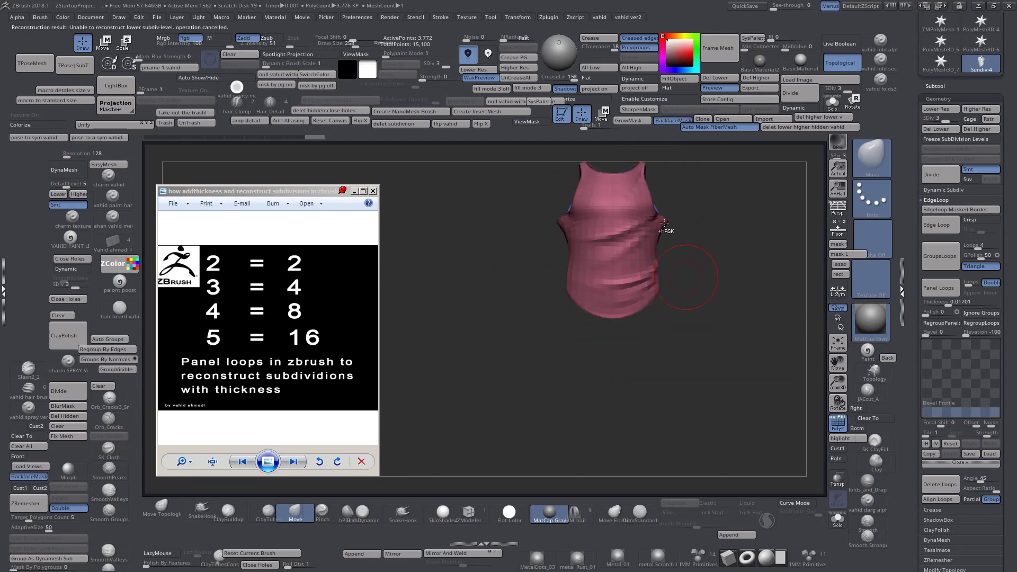
pyautogui.keyDown('ctrl'); pyautogui.moveTo(666, 230); pyautogui.dragTo(684, 297, button='right'); pyautogui.keyUp('ctrl')
pyautogui.moveTo(779, 318); pyautogui.dragTo(734, 357)
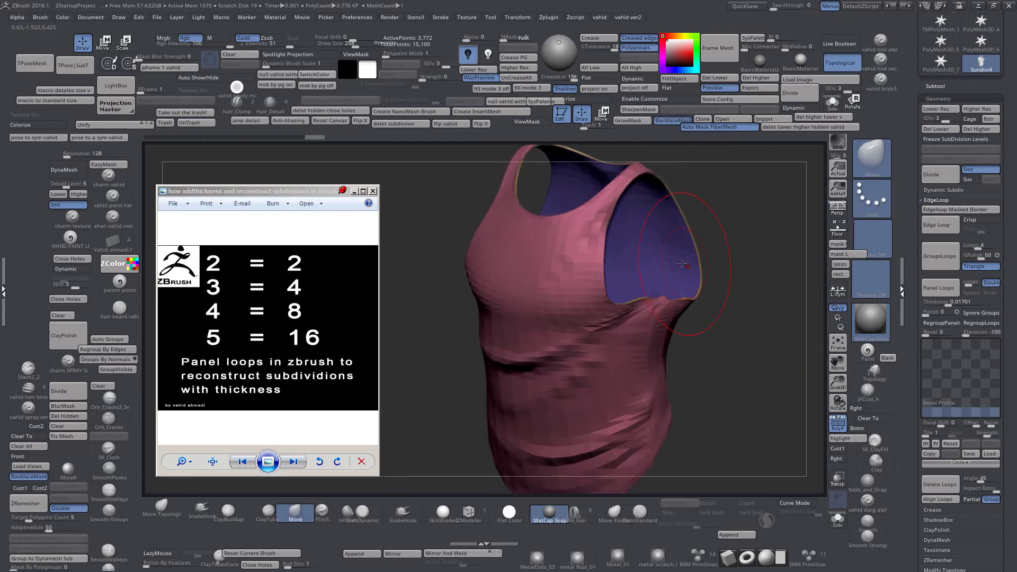
# Isolate the outer shell, mask it completely, and show the whole tank top again
pyautogui.keyDown('ctrl'); pyautogui.keyDown('shift'); pyautogui.click(664, 271); pyautogui.keyUp('shift'); pyautogui.keyUp('ctrl')
pyautogui.keyDown('ctrl'); pyautogui.keyDown('shift'); pyautogui.click(662, 270); pyautogui.keyUp('shift'); pyautogui.keyUp('ctrl')
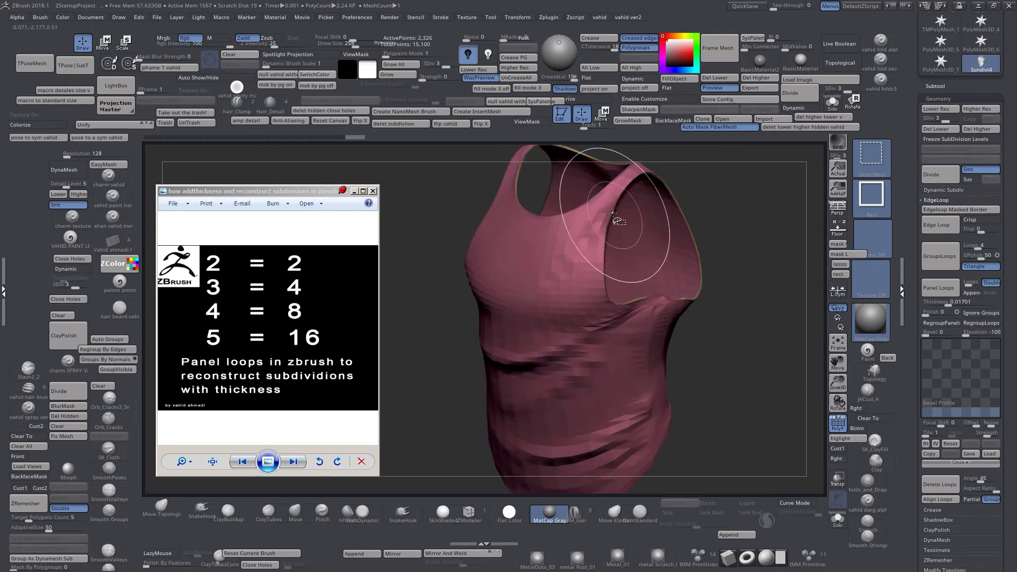
pyautogui.keyDown('ctrl'); pyautogui.keyDown('shift'); pyautogui.click(625, 239); pyautogui.keyUp('shift'); pyautogui.keyUp('ctrl')
pyautogui.keyDown('ctrl'); pyautogui.moveTo(631, 265); pyautogui.dragTo(648, 241, button='right'); pyautogui.keyUp('ctrl')
pyautogui.keyDown('ctrl'); pyautogui.click(728, 280); pyautogui.keyUp('ctrl')
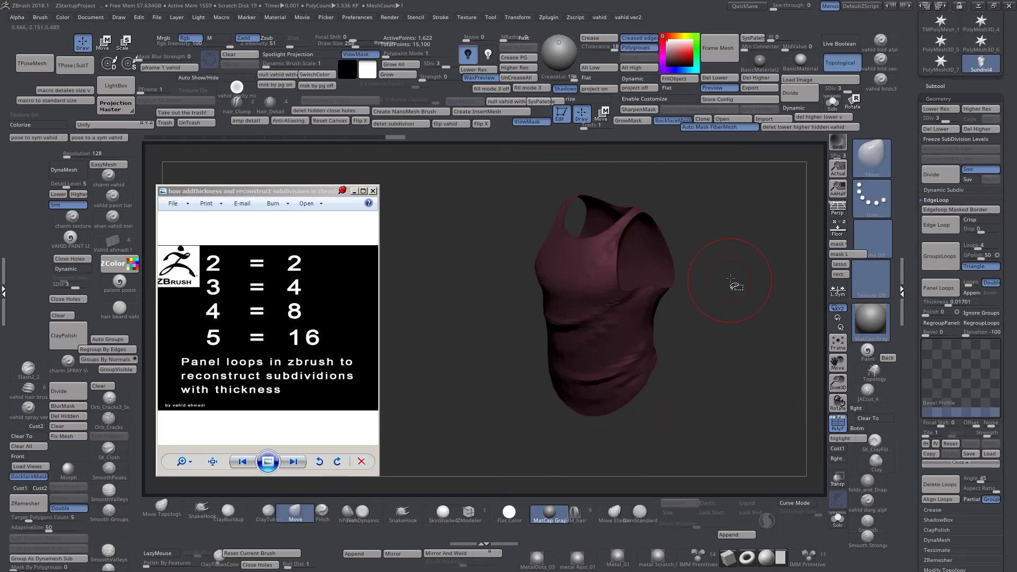
pyautogui.keyDown('ctrl'); pyautogui.keyDown('shift'); pyautogui.click(734, 287); pyautogui.keyUp('shift'); pyautogui.keyUp('ctrl')
# Smooth the unmasked inner shell with the Polish By Features deformation and inspect the armhole area
pyautogui.moveTo(738, 297); pyautogui.dragTo(703, 289)
pyautogui.keyDown('ctrl'); pyautogui.moveTo(699, 288); pyautogui.dragTo(690, 353, button='right'); pyautogui.keyUp('ctrl')
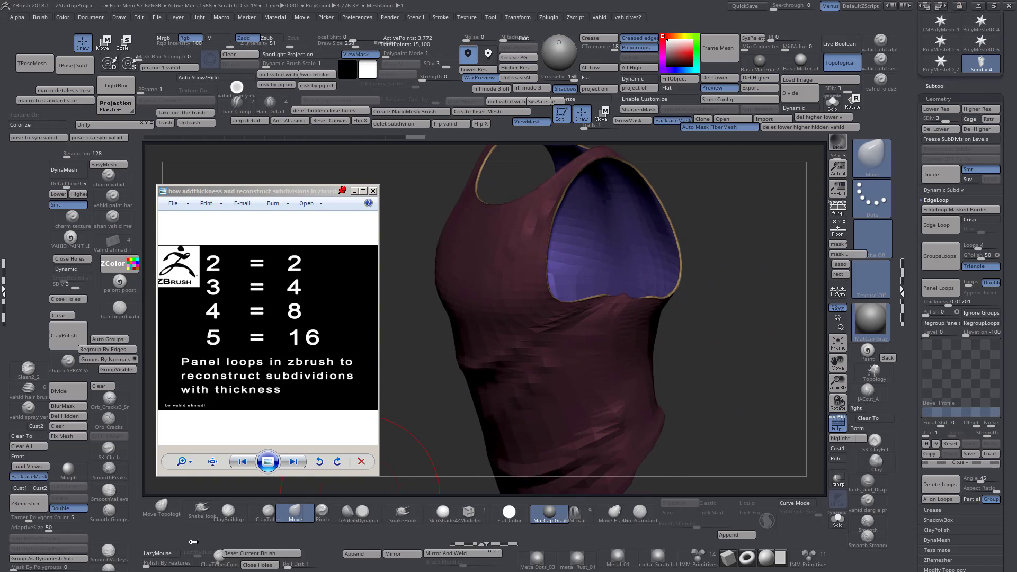
pyautogui.click(169, 564)
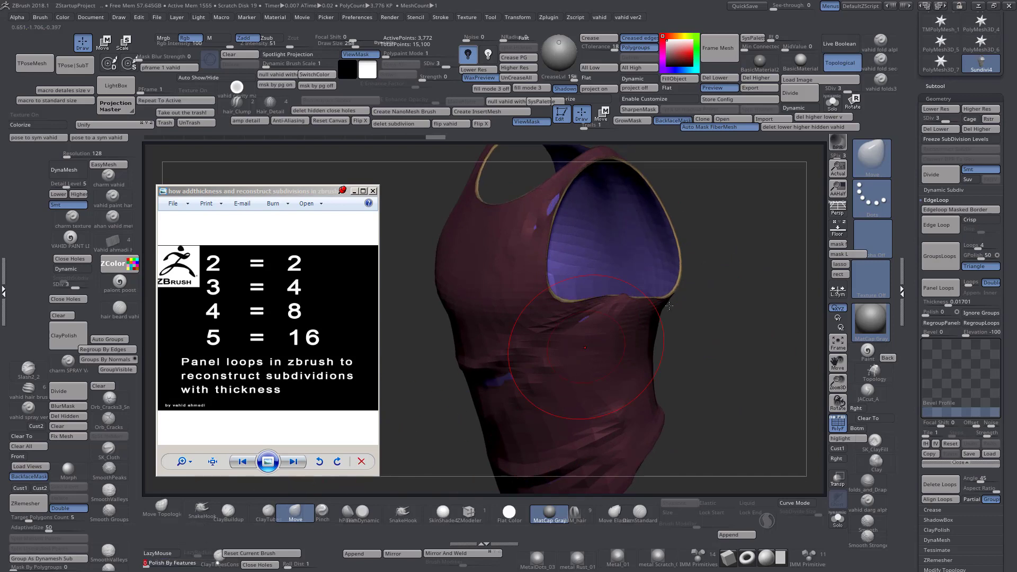
pyautogui.keyDown('alt'); pyautogui.moveTo(584, 282); pyautogui.dragTo(579, 325, button='right'); pyautogui.keyUp('alt')
pyautogui.moveTo(744, 281); pyautogui.dragTo(731, 300)
pyautogui.keyDown('ctrl'); pyautogui.moveTo(493, 276); pyautogui.dragTo(492, 314, button='right'); pyautogui.keyUp('ctrl')
# Adjust the Move brush size and reshape the unmasked inner shell around the armhole and neckline
pyautogui.press('s')
pyautogui.moveTo(495, 267)
pyautogui.mouseDown()
pyautogui.moveTo(490, 251)
pyautogui.moveTo(483, 258)
pyautogui.moveTo(522, 278)
pyautogui.moveTo(560, 335)
pyautogui.moveTo(552, 320)
pyautogui.moveTo(657, 345)
pyautogui.mouseUp()
pyautogui.press('s')
pyautogui.press('s')
pyautogui.moveTo(646, 344)
pyautogui.keyDown('ctrl'); pyautogui.mouseDown(button='right')
pyautogui.moveTo(680, 318)
pyautogui.moveTo(537, 336)
pyautogui.moveTo(556, 339)
pyautogui.moveTo(583, 292)
pyautogui.mouseUp(button='right'); pyautogui.keyUp('ctrl')
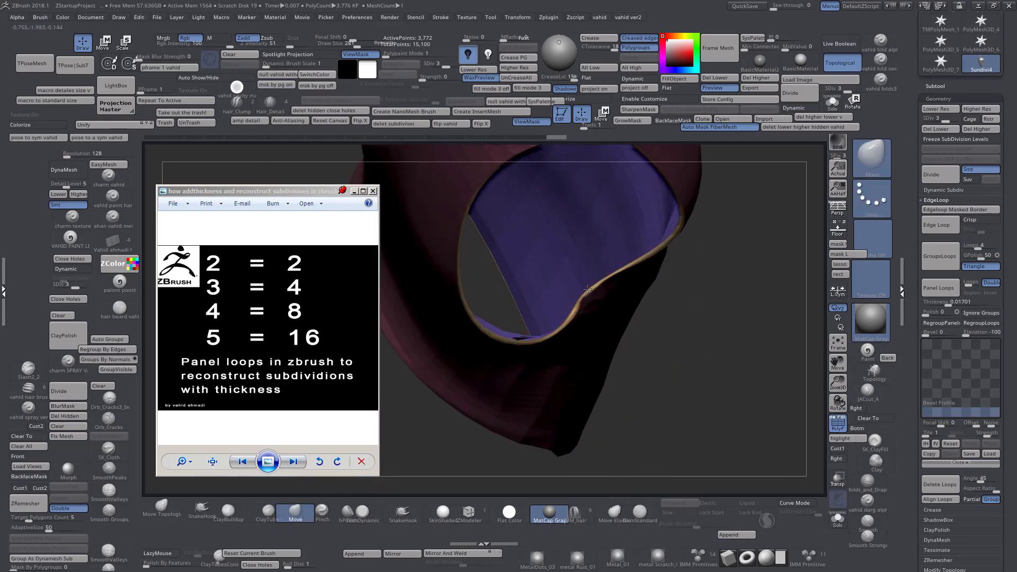
pyautogui.moveTo(560, 298)
pyautogui.keyDown('ctrl'); pyautogui.mouseDown(button='right')
pyautogui.moveTo(683, 355)
pyautogui.moveTo(652, 297)
pyautogui.moveTo(642, 354)
pyautogui.moveTo(636, 339)
pyautogui.moveTo(681, 311)
pyautogui.mouseUp(button='right'); pyautogui.keyUp('ctrl')
pyautogui.keyDown('ctrl'); pyautogui.moveTo(505, 318); pyautogui.dragTo(509, 372, button='right'); pyautogui.keyUp('ctrl')
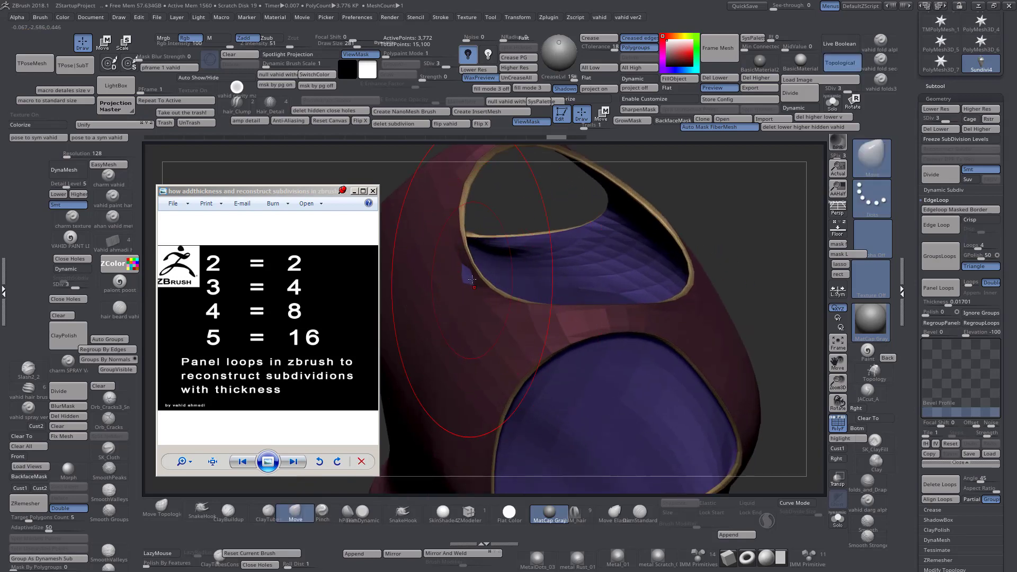
# Clear the mask from the tank top and set its subdivision level to 4
pyautogui.moveTo(497, 290); pyautogui.dragTo(672, 222, button='right')
pyautogui.keyDown('ctrl'); pyautogui.click(673, 318); pyautogui.keyUp('ctrl')
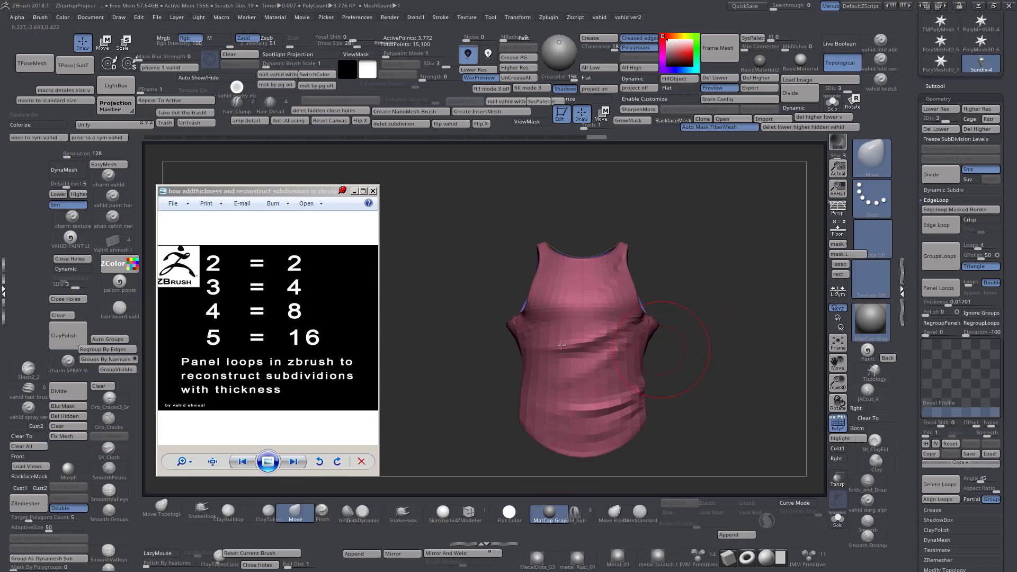
pyautogui.moveTo(288, 191); pyautogui.dragTo(308, 174)
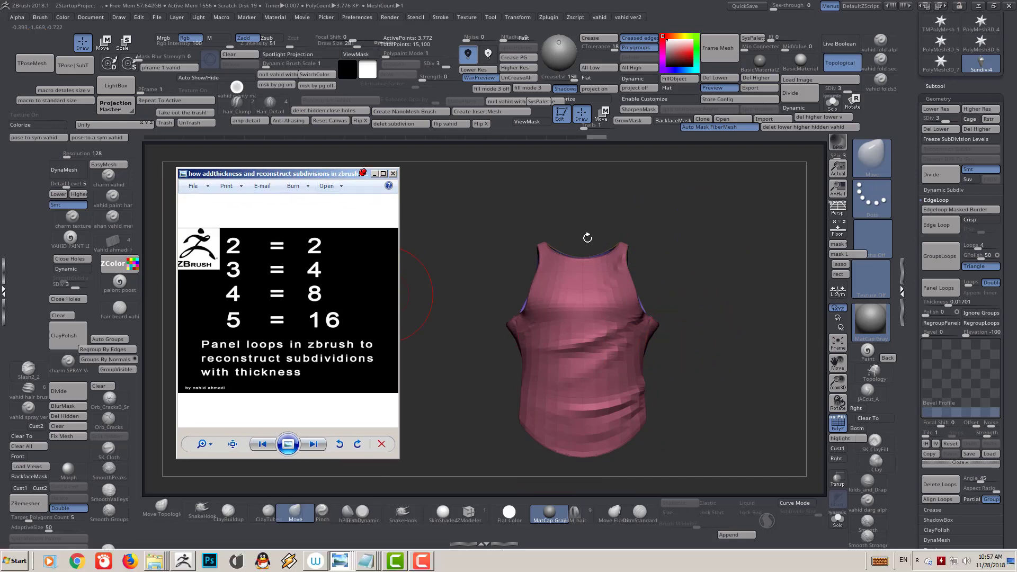
pyautogui.click(84, 289)
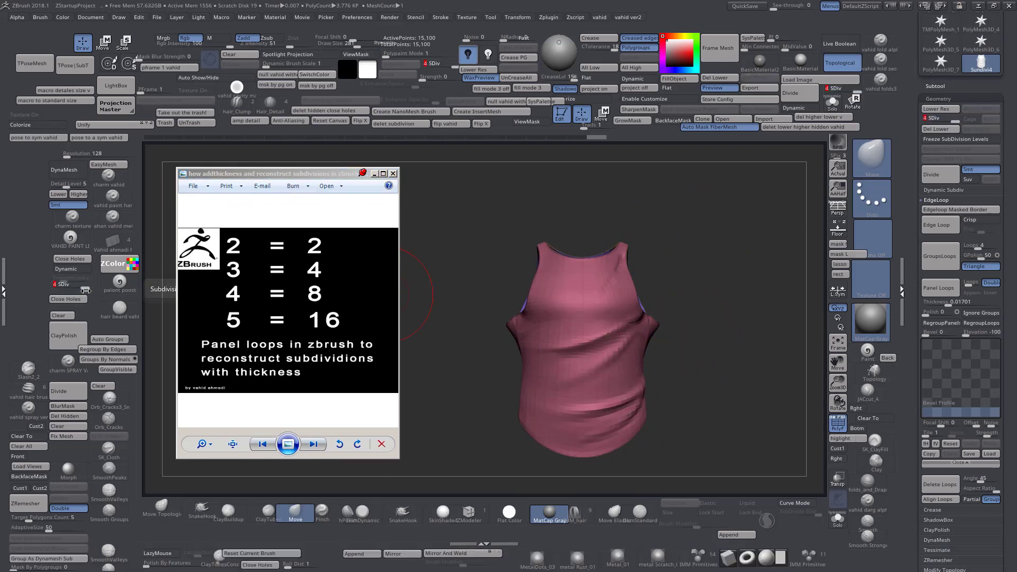